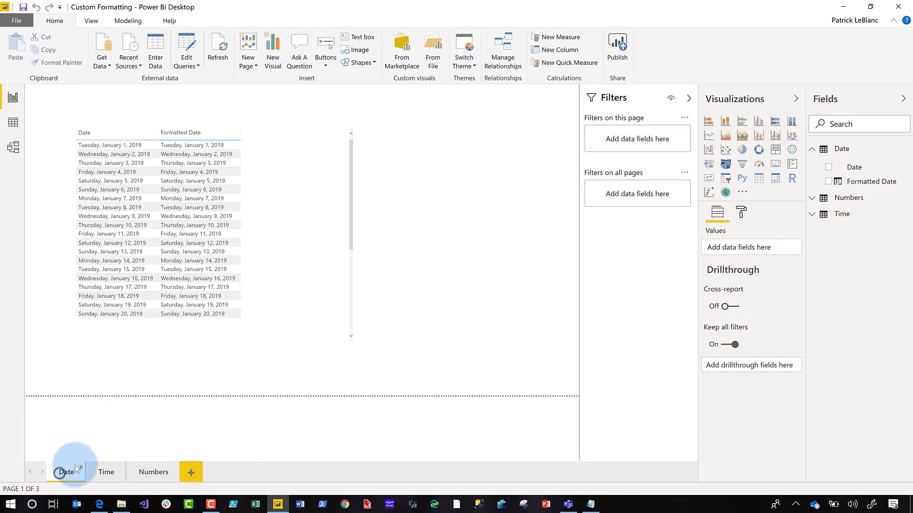
- Open the model view and set the Formatted Date column's date time format to Custom
left_click(812, 151)
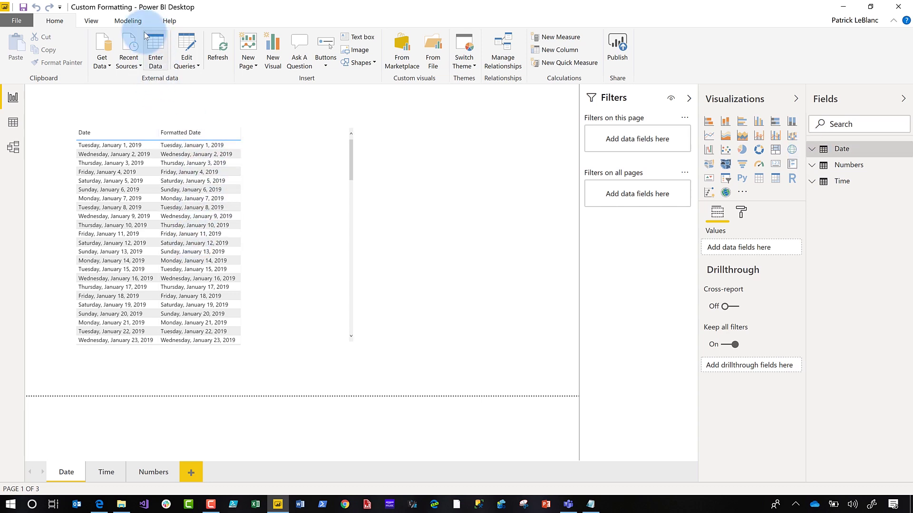
left_click(13, 148)
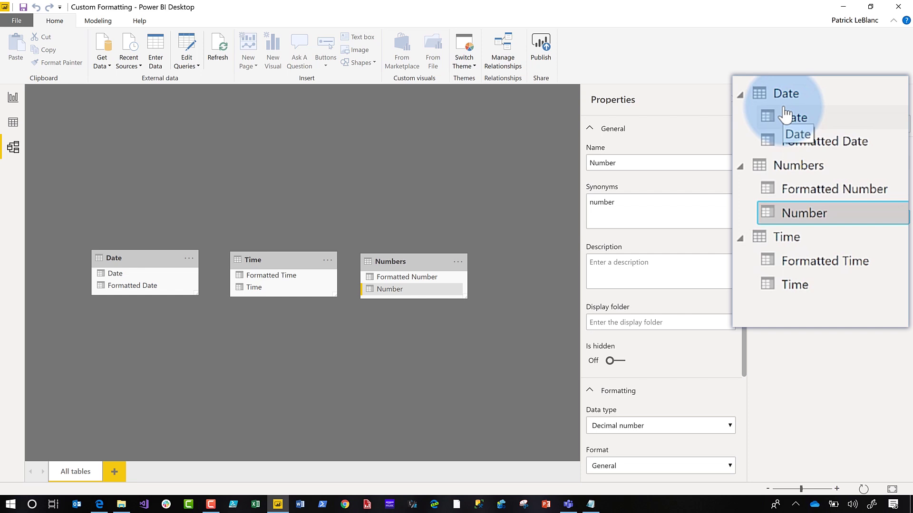
left_click(829, 147)
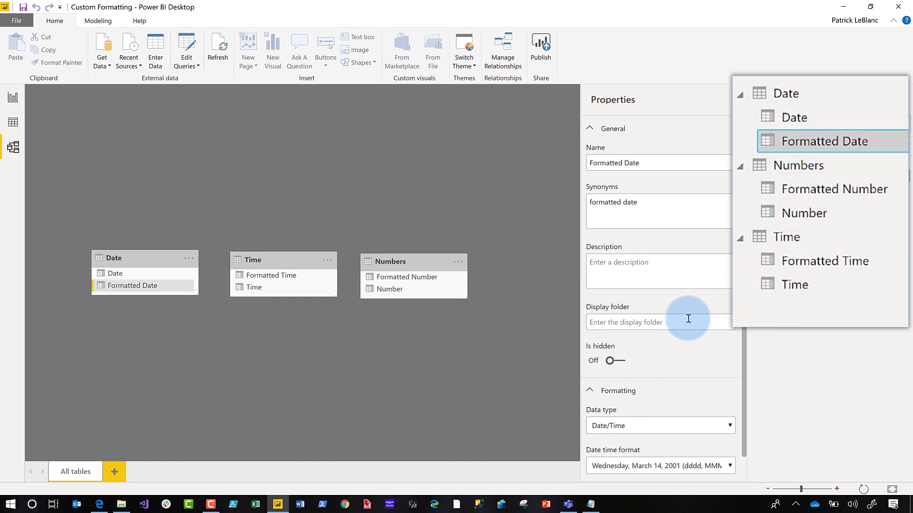
scroll(689, 318, "down", 1)
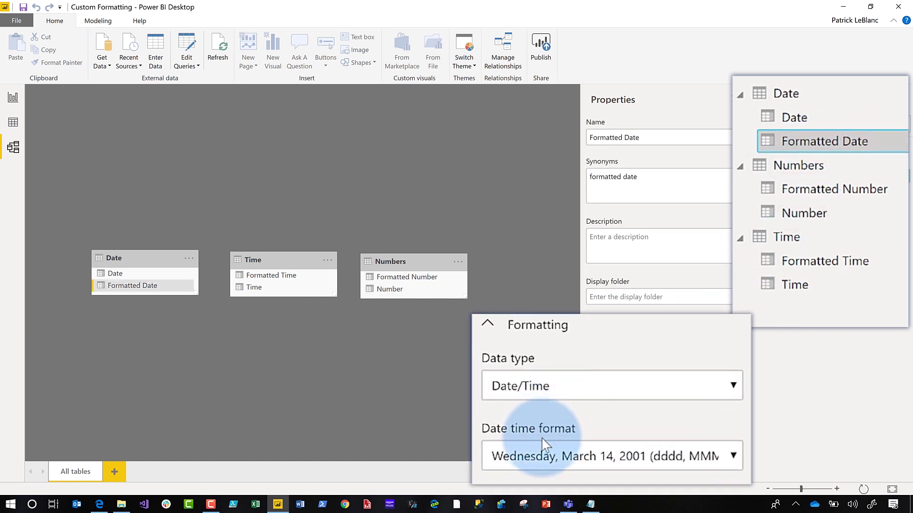
left_click(575, 459)
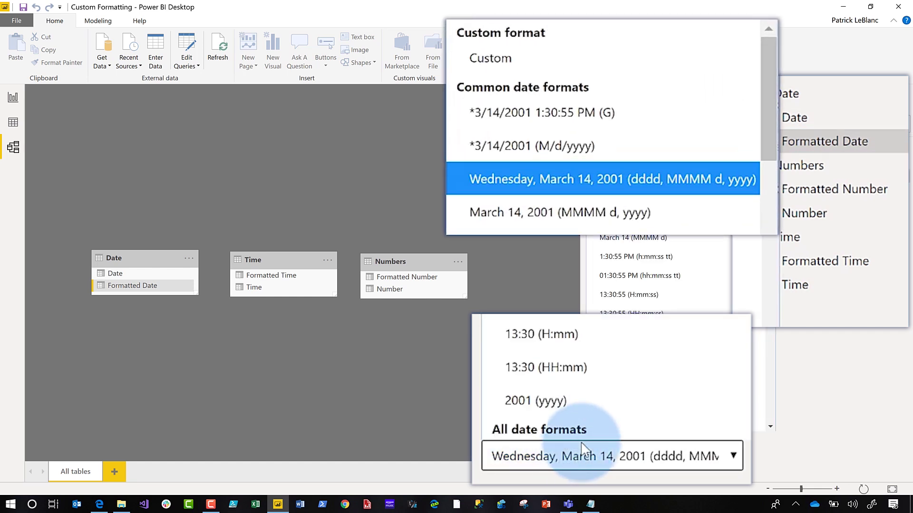
scroll(581, 185, "down", 1)
scroll(581, 185, "up", 1)
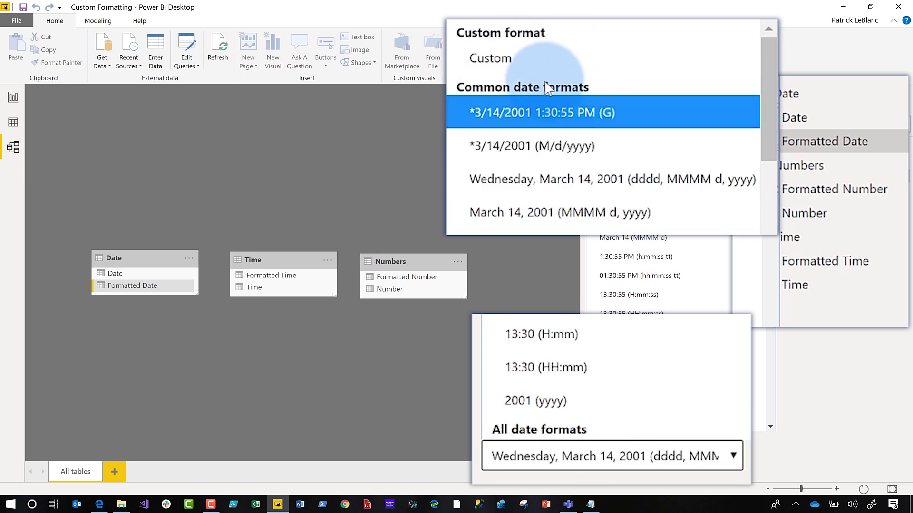
left_click(513, 53)
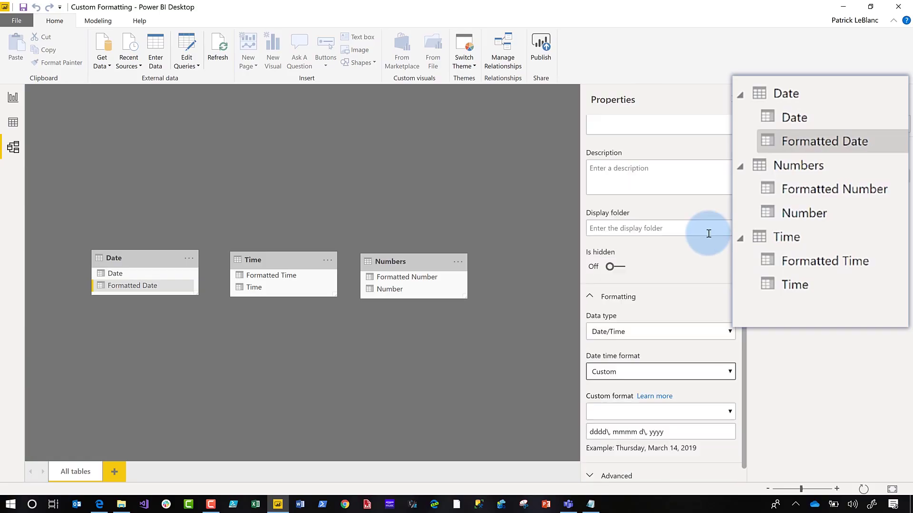
scroll(618, 419, "down", 1)
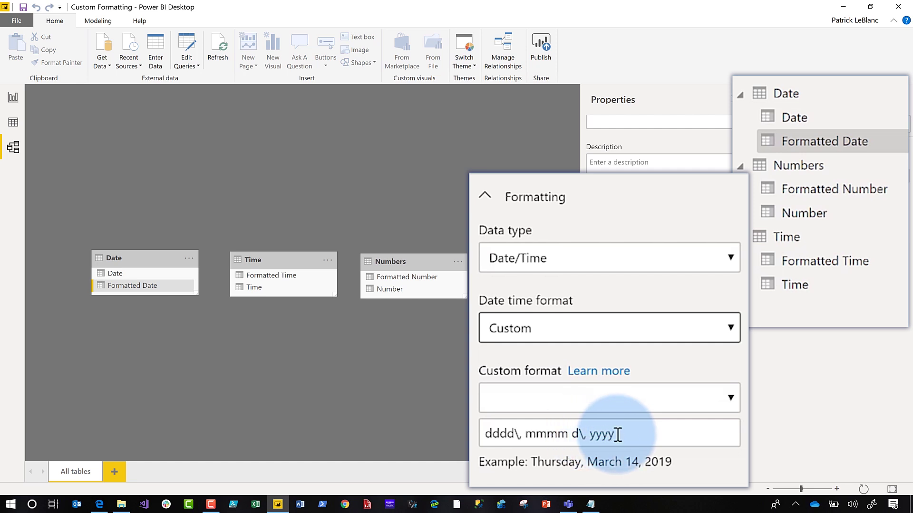
- Try the day codes d, ddd and dddd in turn as the Formatted Date column's custom format
triple_click(653, 434)
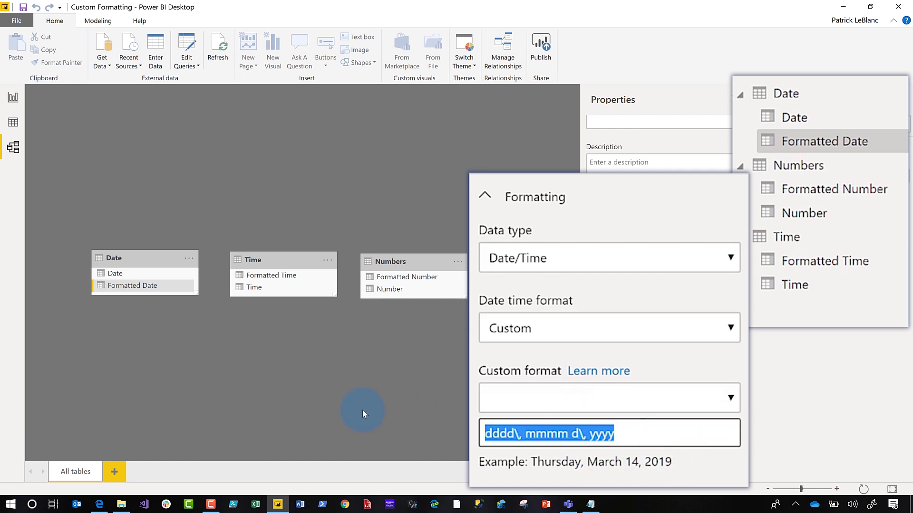
type("d")
left_click(547, 466)
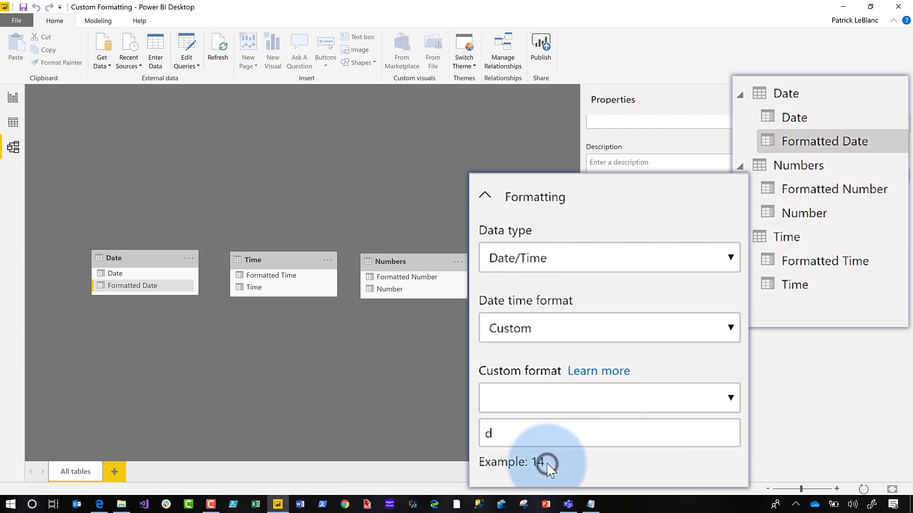
left_click(550, 434)
type("dd")
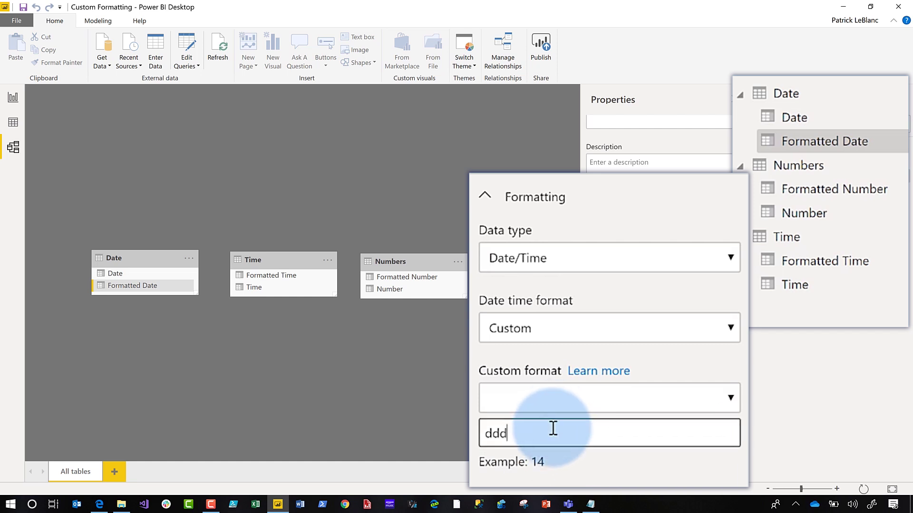
left_click(562, 461)
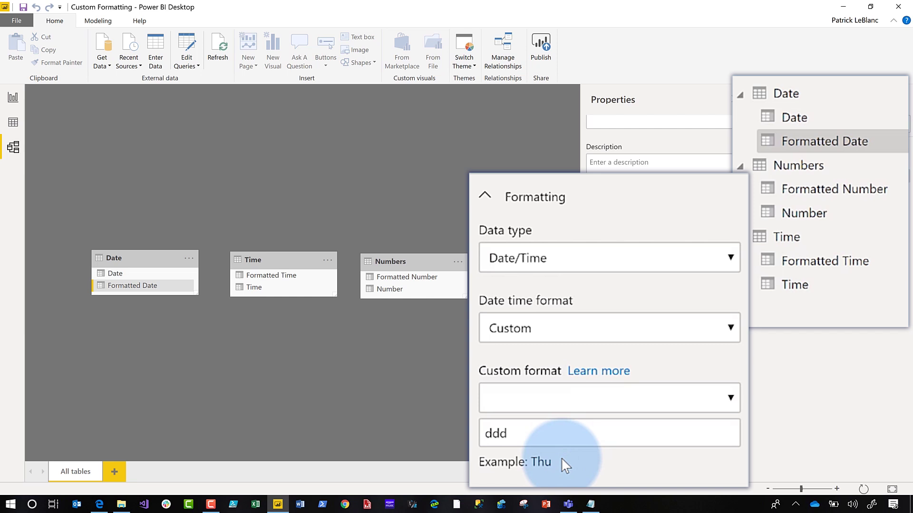
left_click(547, 436)
type("d")
left_click(581, 456)
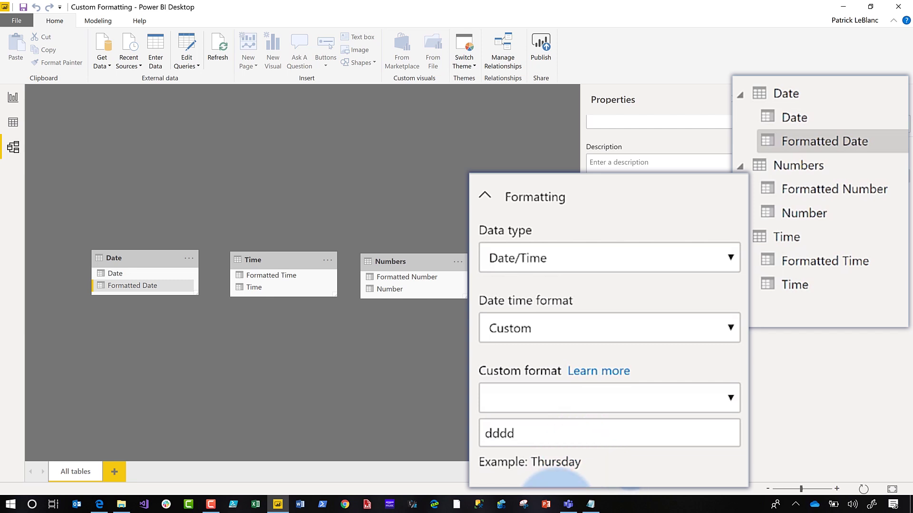
- Try an uppercase D as the custom format of the Formatted Date column
double_click(531, 430)
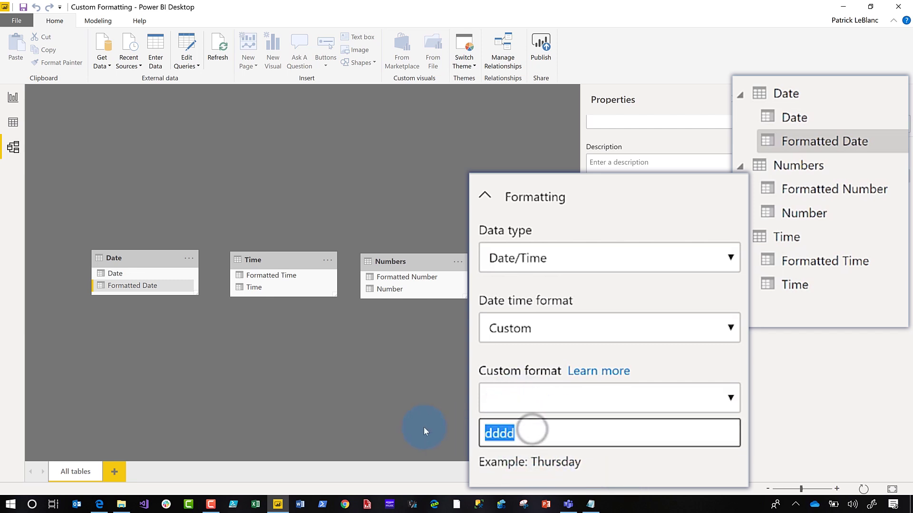
type("D")
left_click(620, 468)
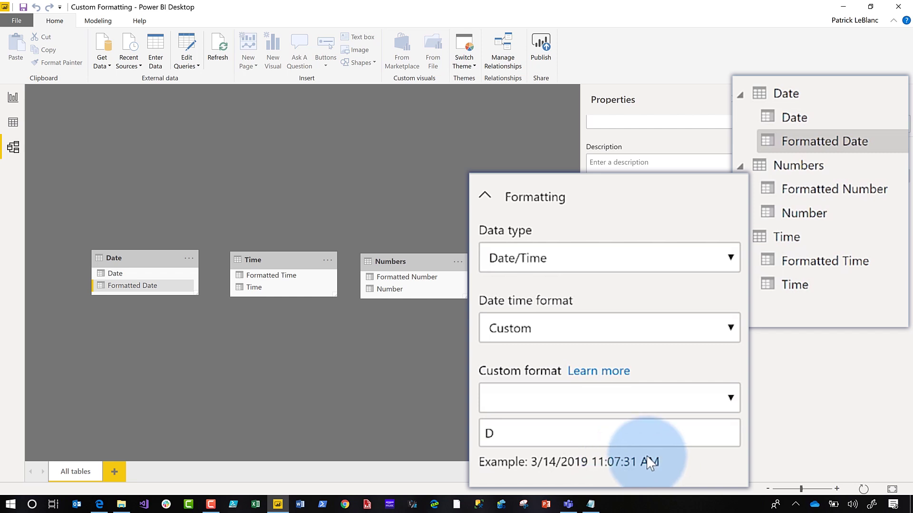
- Set the Formatted Date custom format to "mm yyyy" and check the dates in the report table
left_click(515, 432)
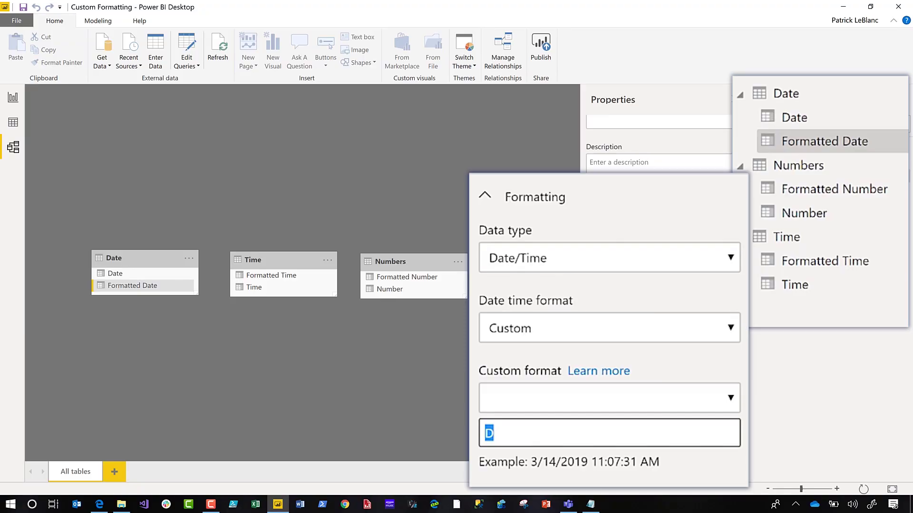
type("mm yyyy")
left_click(589, 469)
left_click(609, 435)
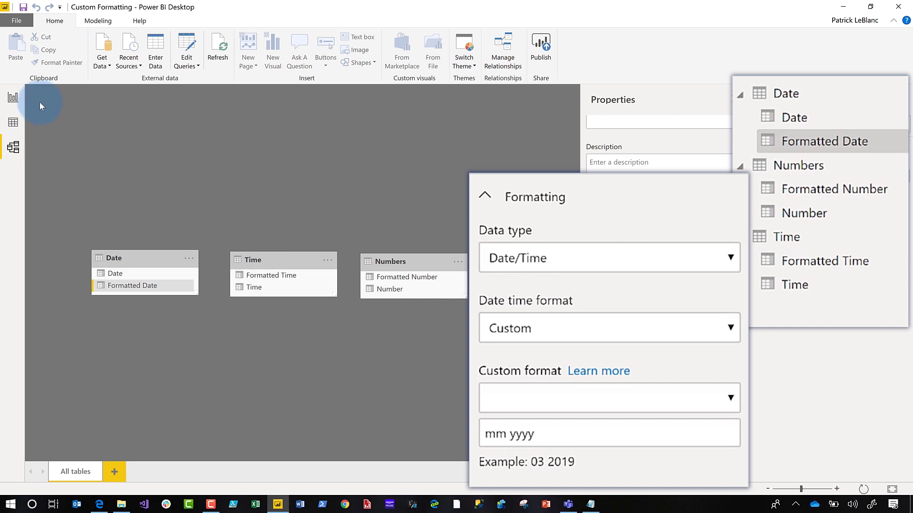
left_click(21, 95)
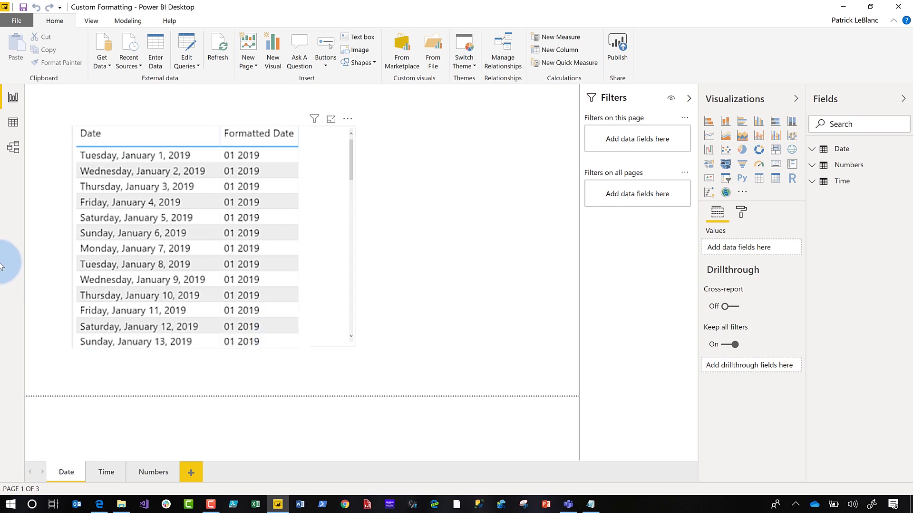
- Return to the model view and set the Formatted Date custom format to "mmmm (month)"
left_click(13, 147)
triple_click(549, 434)
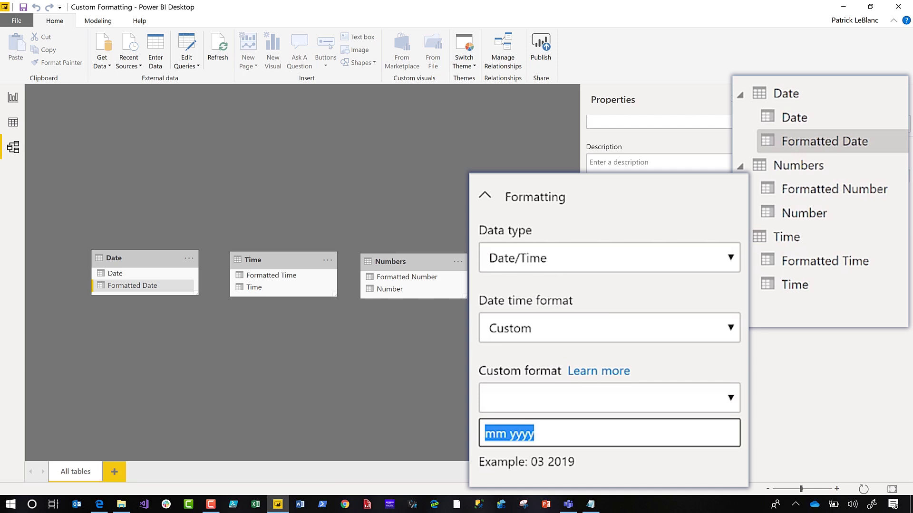
type("mmmm")
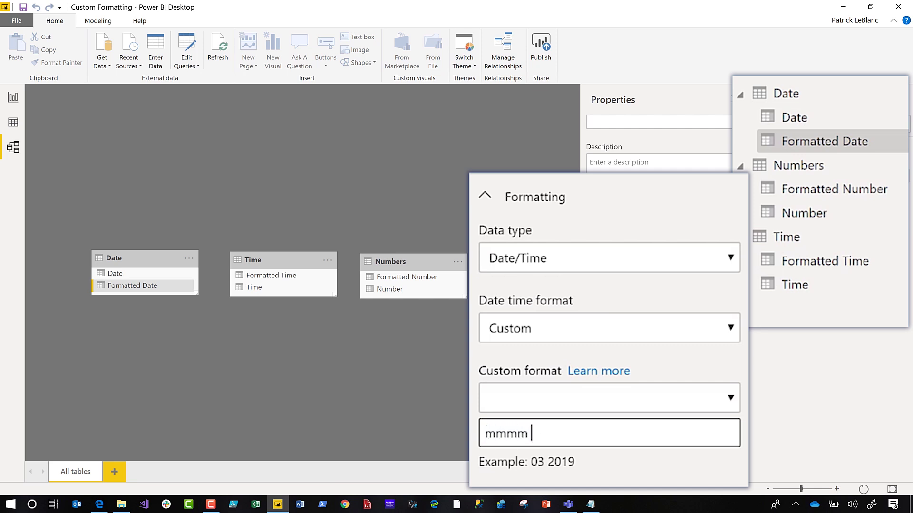
type("mm (month)")
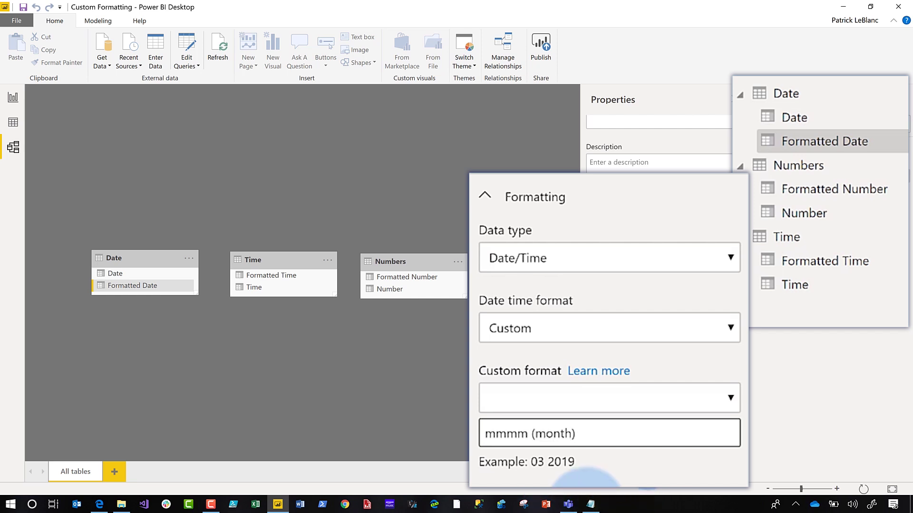
left_click(575, 473)
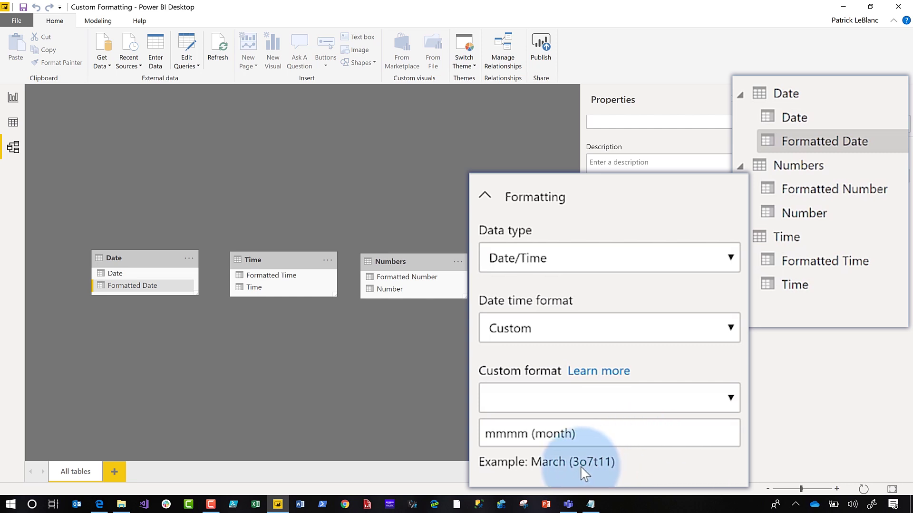
- Escape the m, n and h of the literal word with backslashes, making the custom format "mmmm (\mo\nt\h)"
left_click(544, 434)
key("Left")
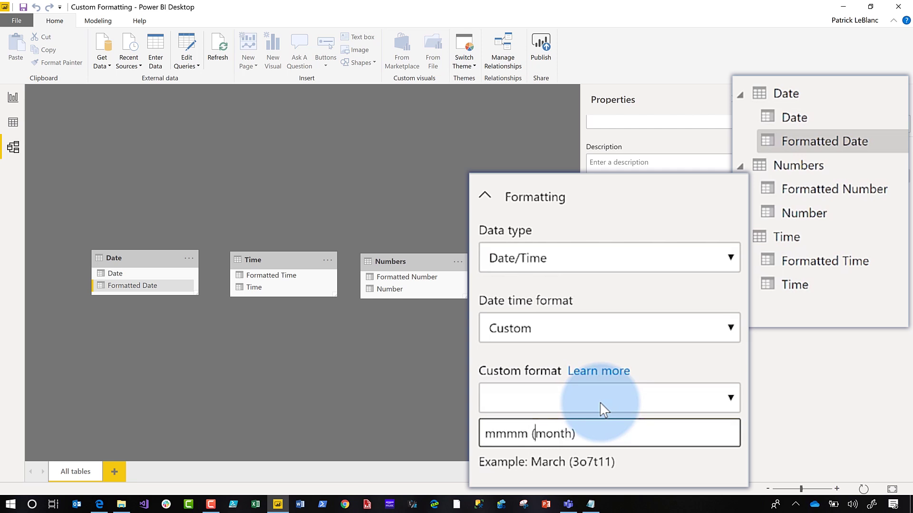
type("\\")
left_click(641, 458)
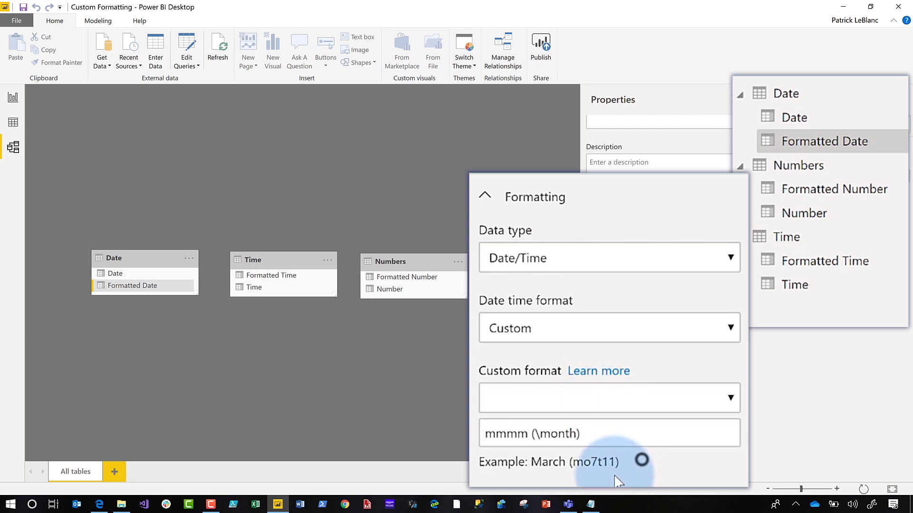
left_click(559, 434)
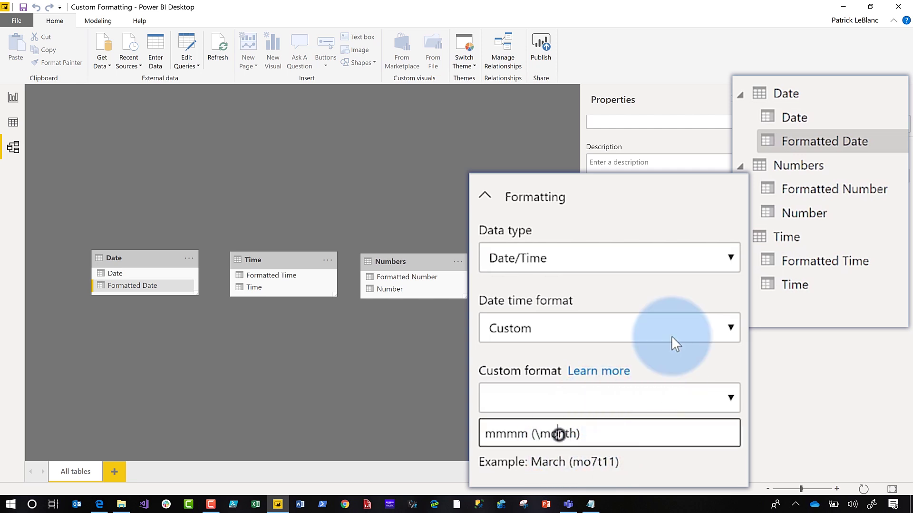
type("\\")
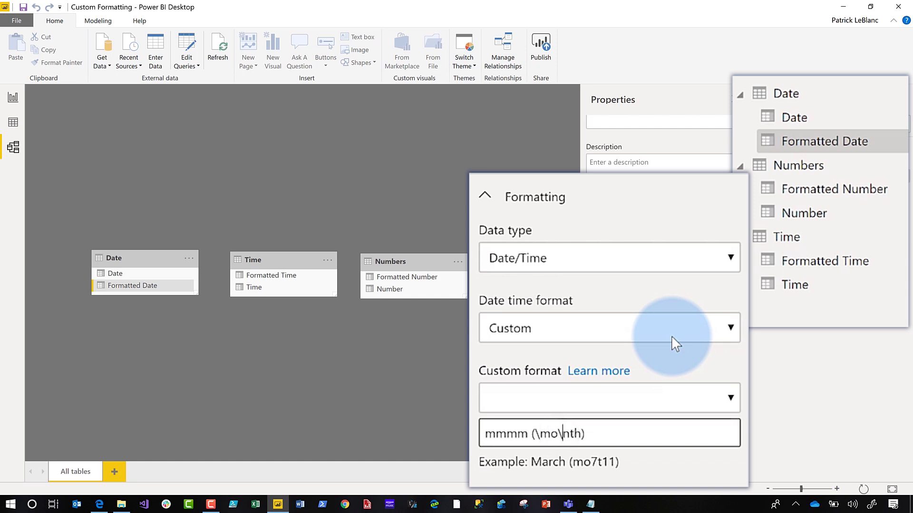
left_click(658, 469)
left_click(574, 434)
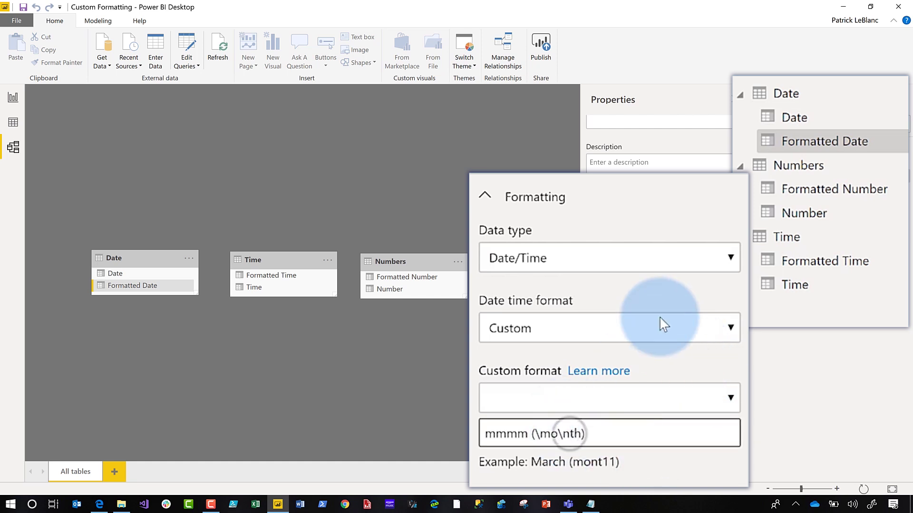
type("\\")
left_click(638, 469)
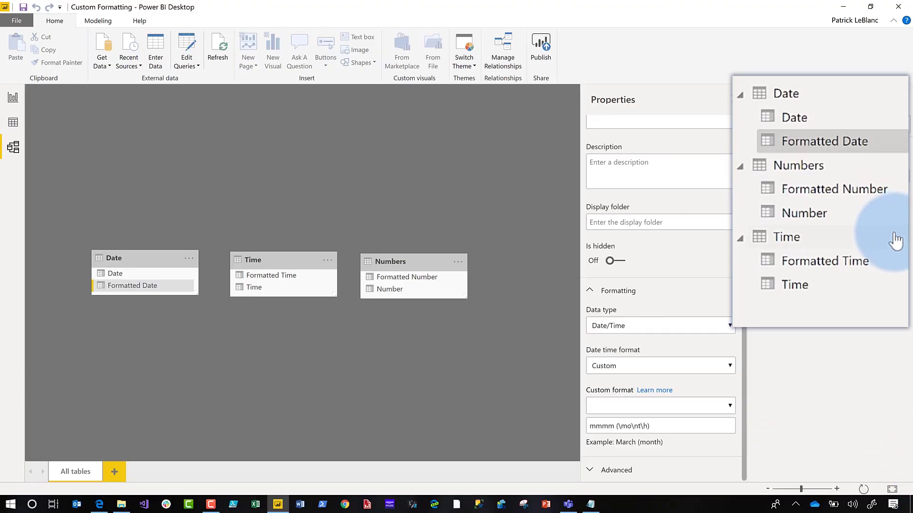
- Set the date time format of the Time table's Formatted Time column to Custom
left_click(809, 275)
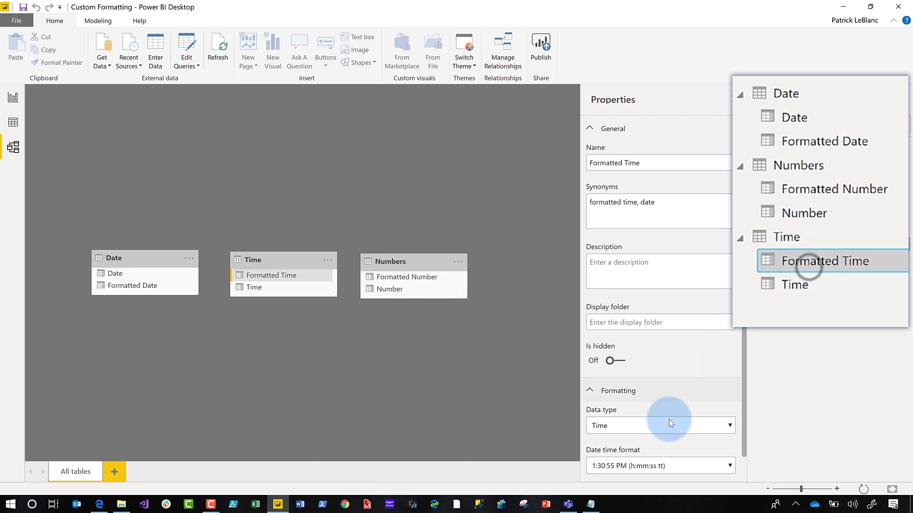
scroll(652, 433, "down", 1)
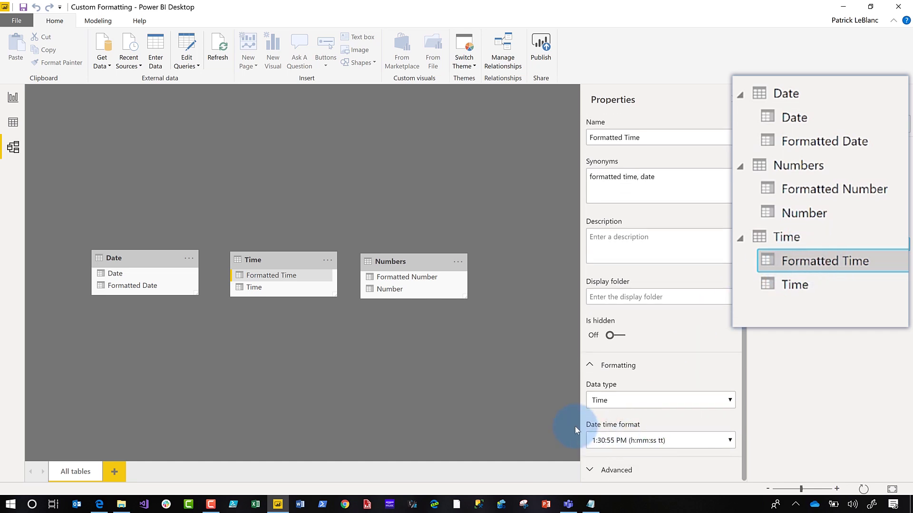
left_click(658, 440)
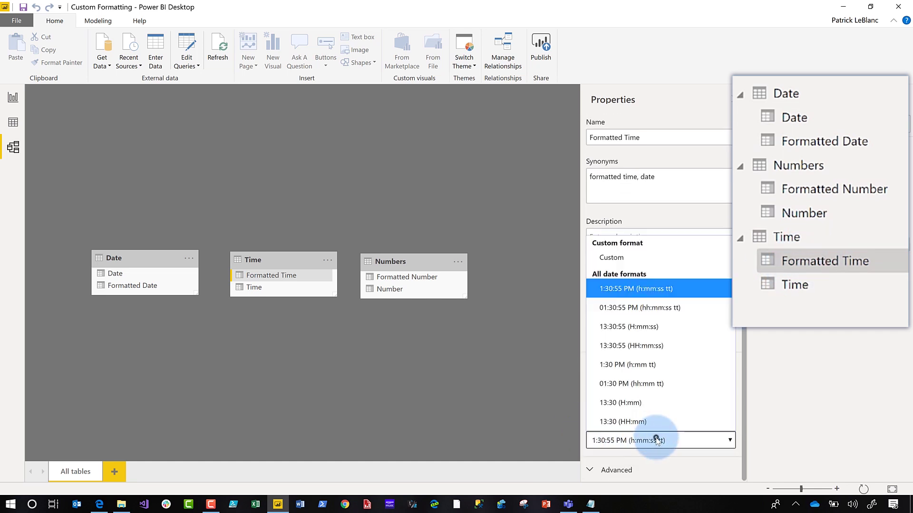
left_click(625, 259)
scroll(662, 401, "down", 1)
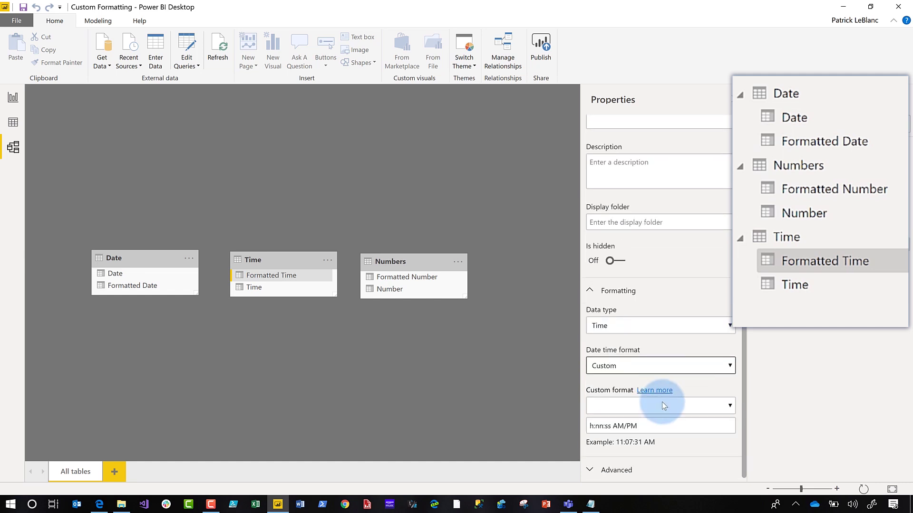
- Replace the Formatted Time column's custom format with "mm"
triple_click(643, 427)
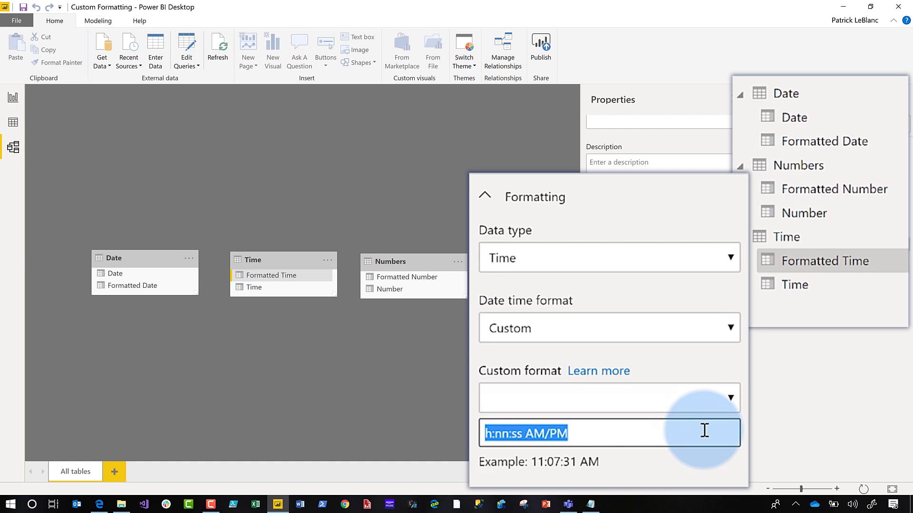
type("mm")
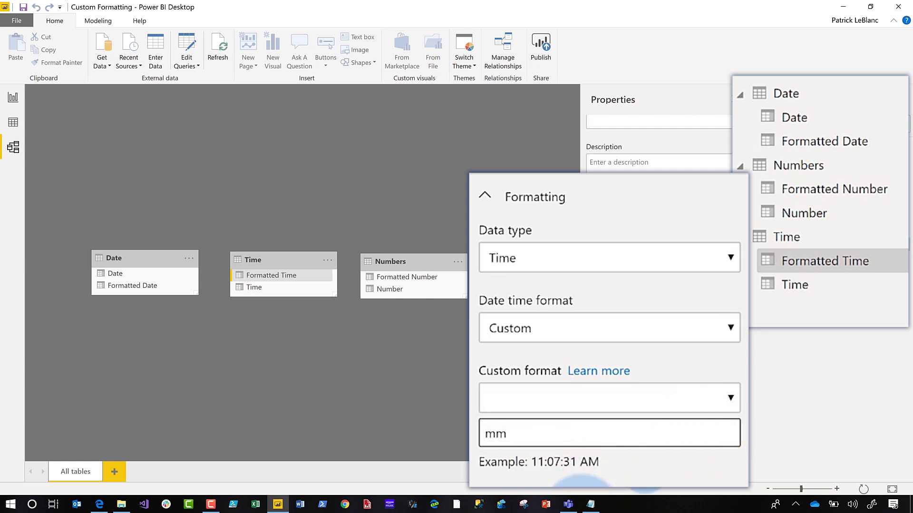
left_click(611, 472)
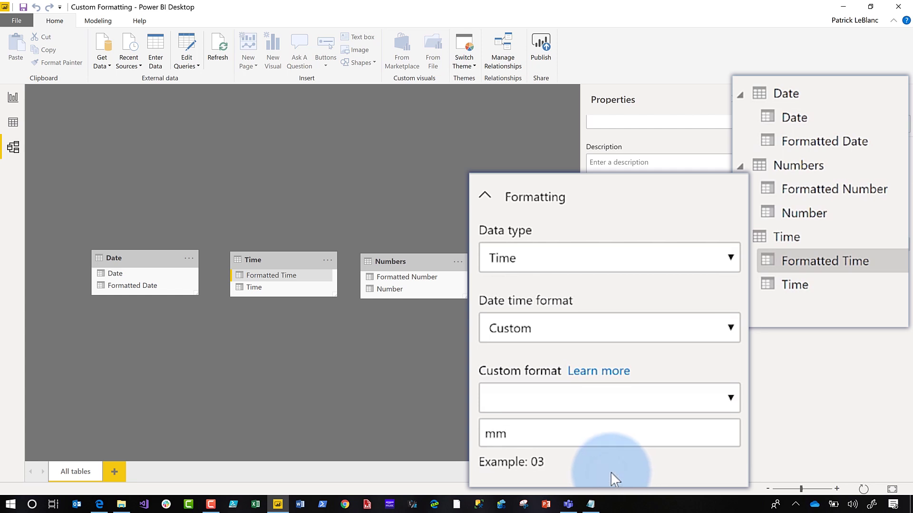
- Check the Formatted Time values on the report's Time page and return to the model view
left_click(13, 97)
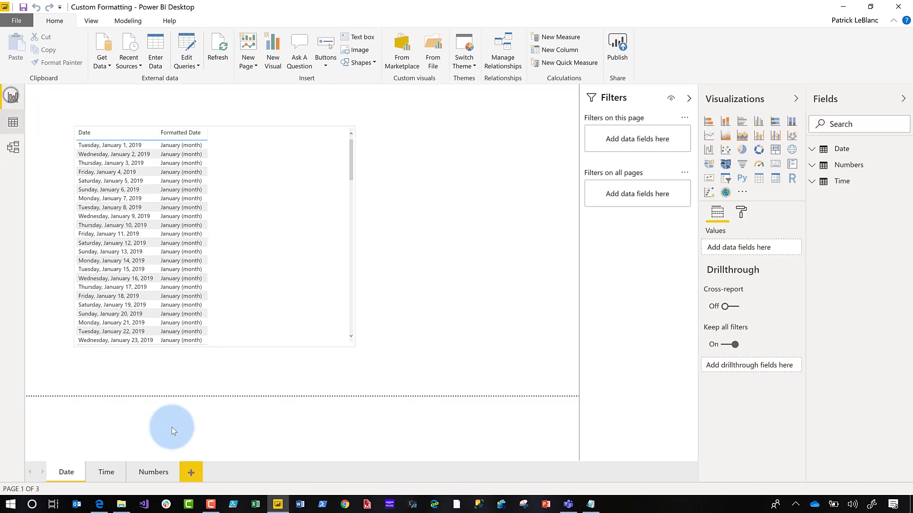
left_click(105, 473)
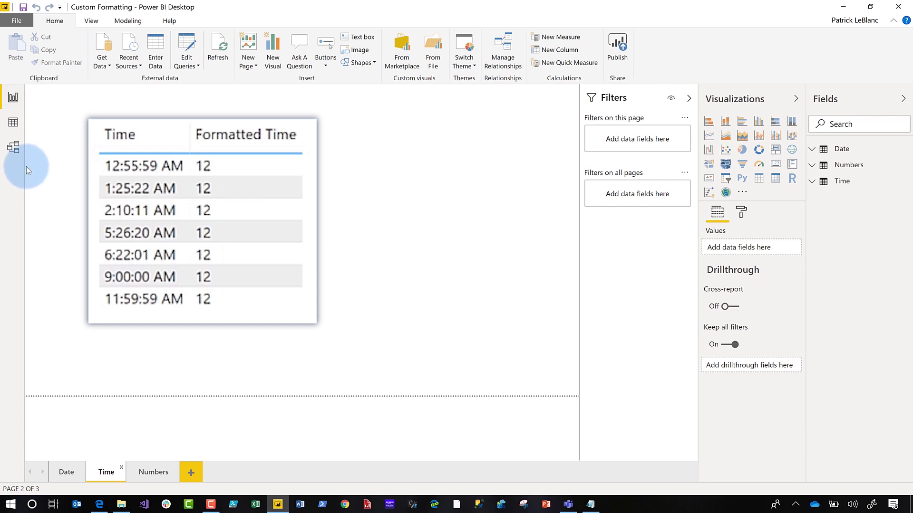
left_click(20, 153)
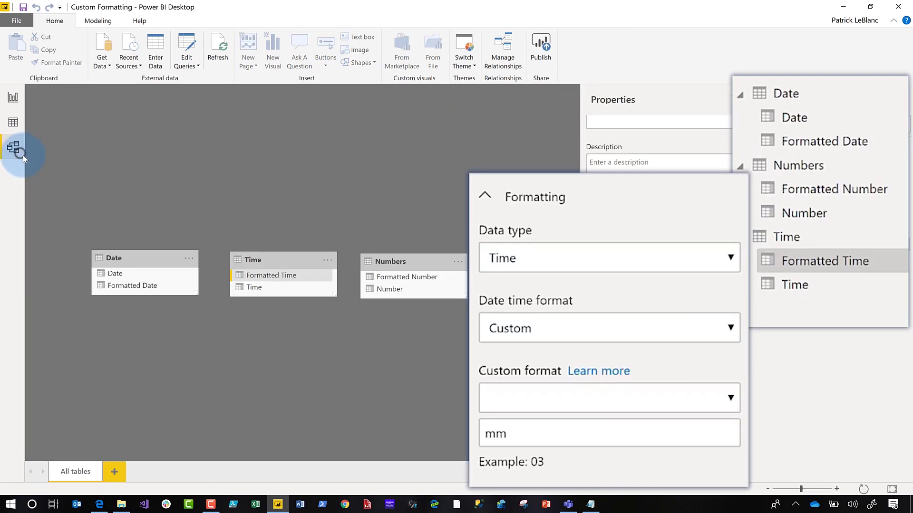
- Replace the Formatted Time column's custom format with "nn" and show the result in the report
double_click(522, 434)
type("nn")
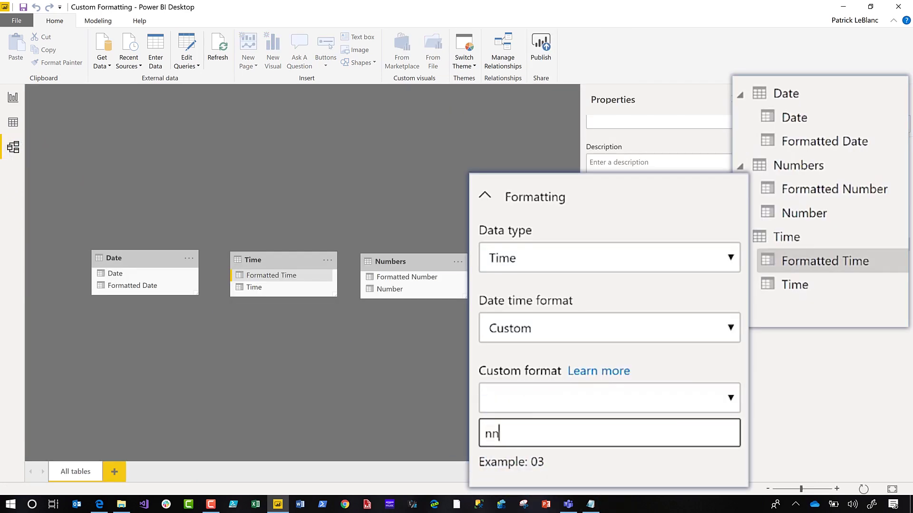
left_click(537, 470)
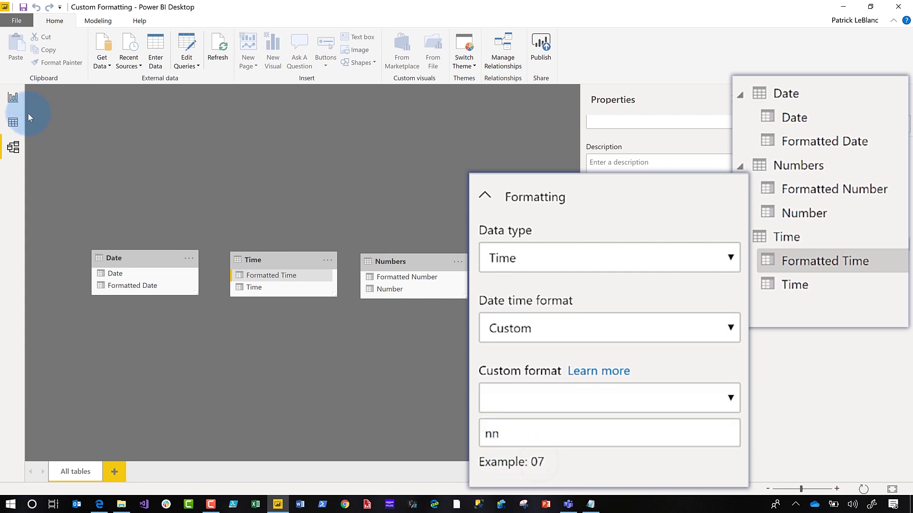
left_click(13, 99)
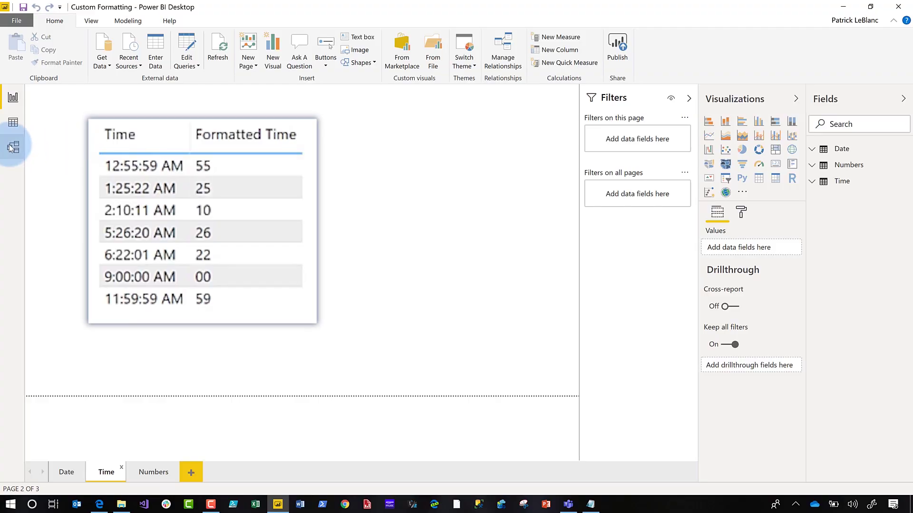
- In the model view, set the format of the Numbers table's Formatted Number column to Custom
left_click(13, 146)
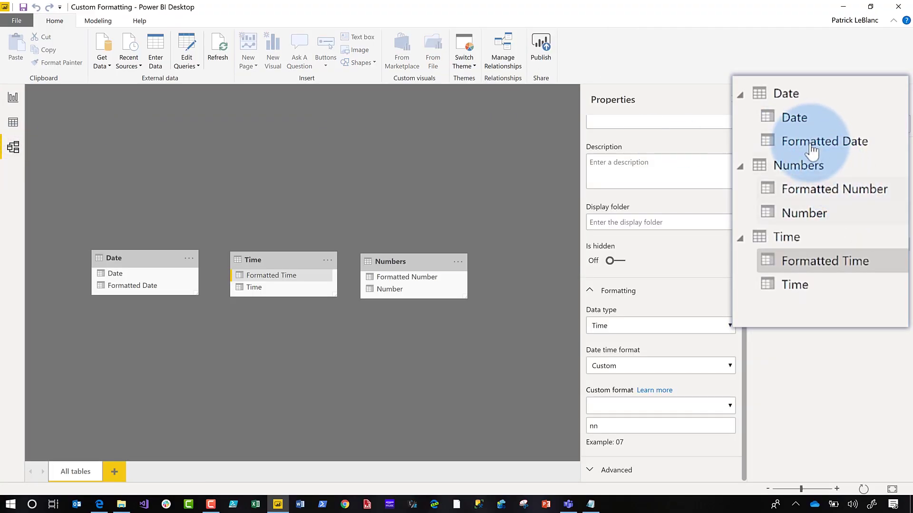
left_click(806, 213)
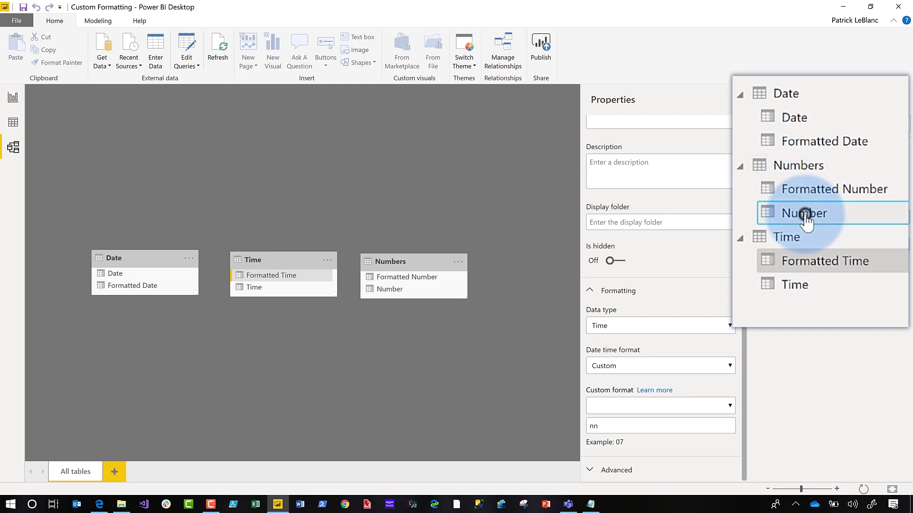
left_click(808, 189)
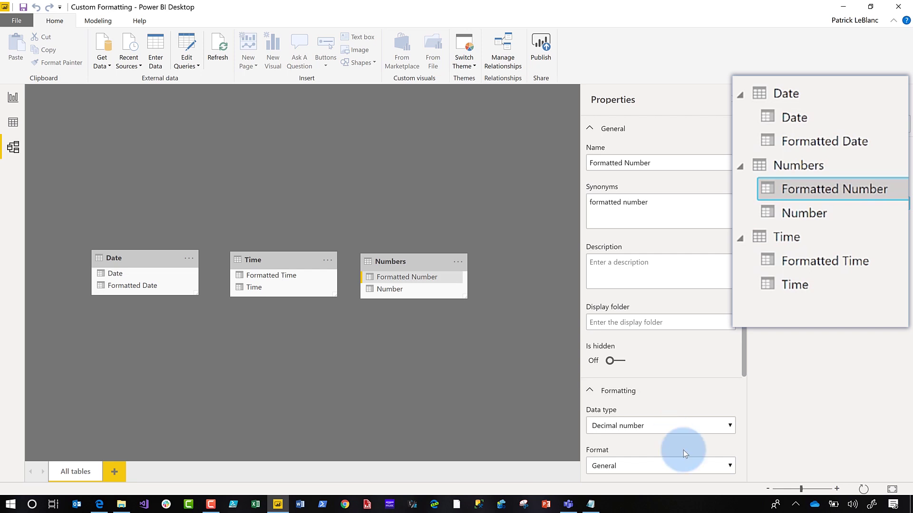
scroll(683, 450, "down", 1)
left_click(652, 407)
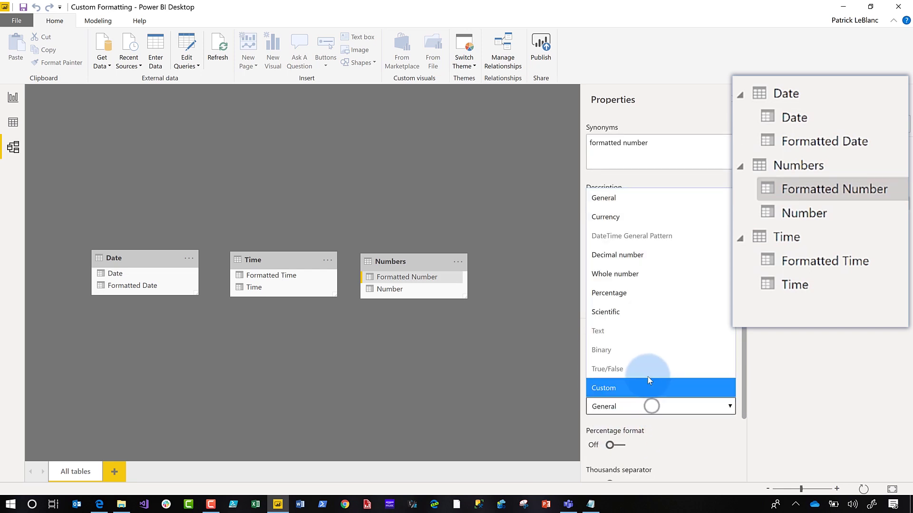
left_click(620, 389)
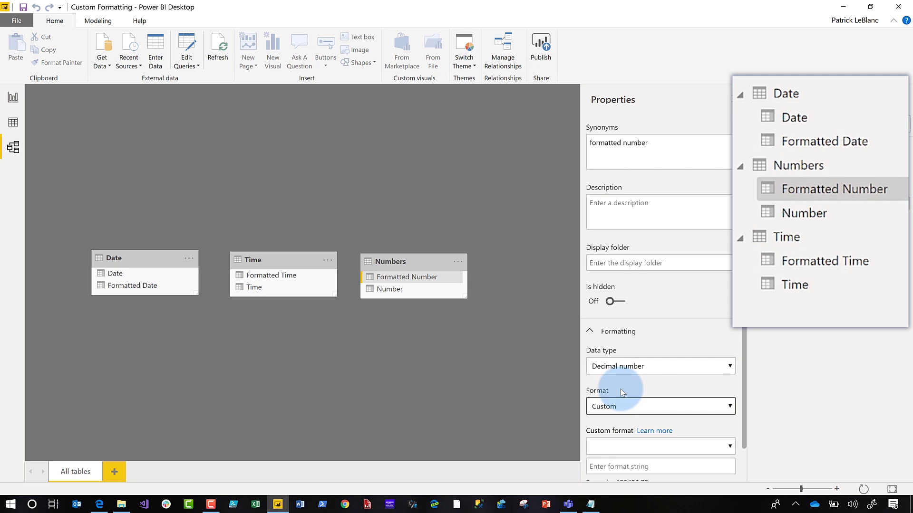
- Enter "Currency" as the Formatted Number column's custom format
scroll(660, 401, "down", 2)
left_click(663, 424)
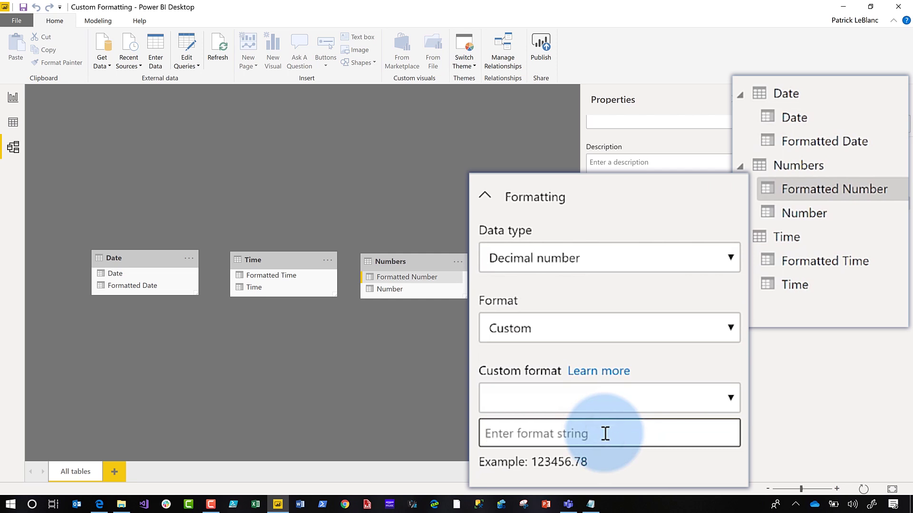
type("Currenc")
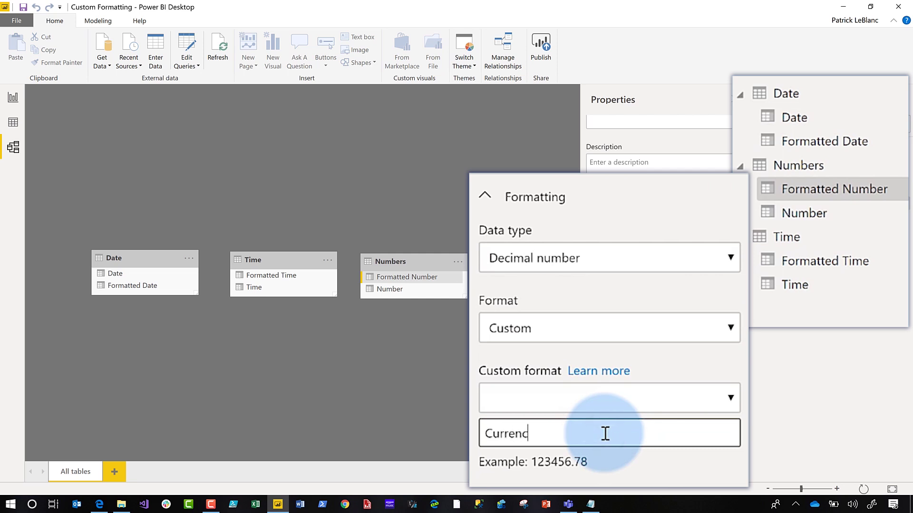
type("y")
left_click(607, 476)
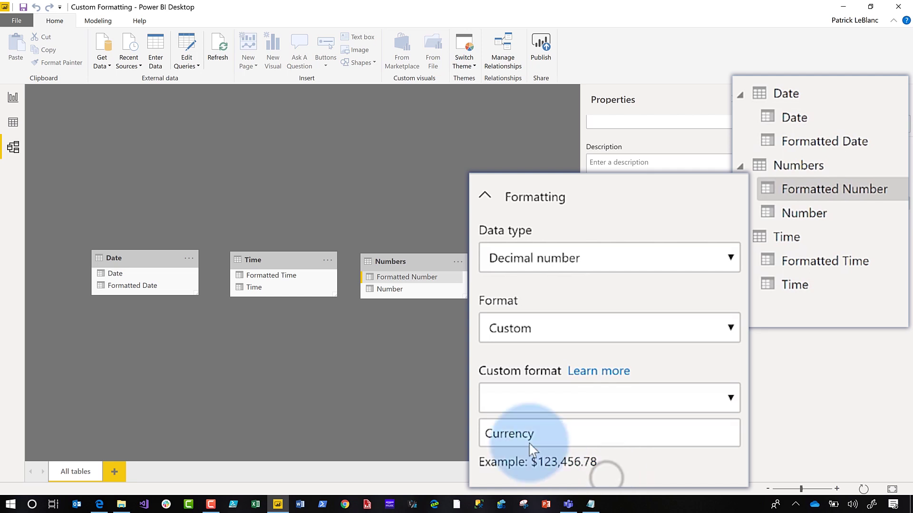
- Try the lowercase custom format "currency" for the Formatted Number column and restore the capitalized "Currency"
left_click(525, 404)
left_click(664, 402)
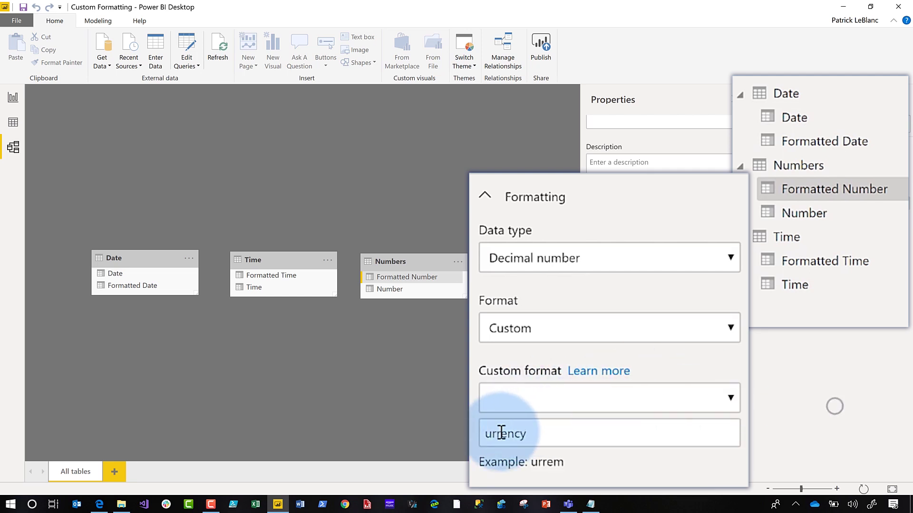
left_click_drag(490, 435, 484, 434)
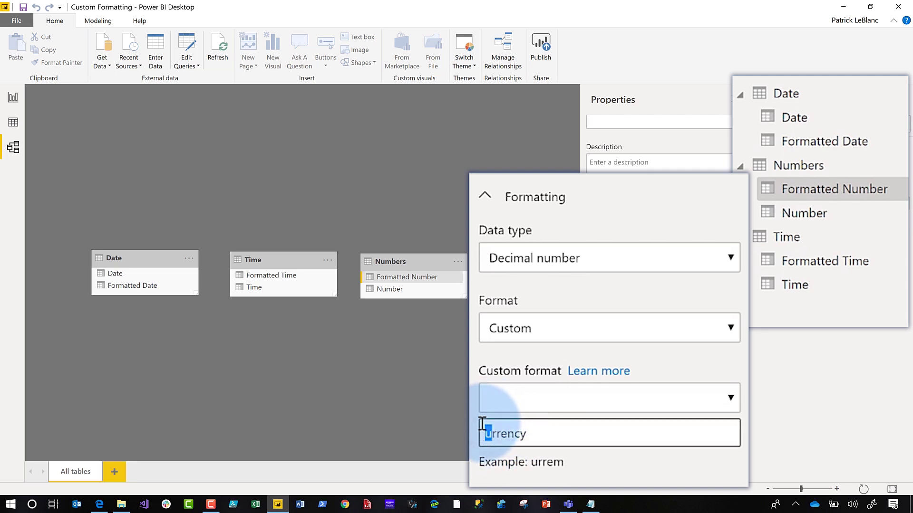
type("c")
left_click(608, 464)
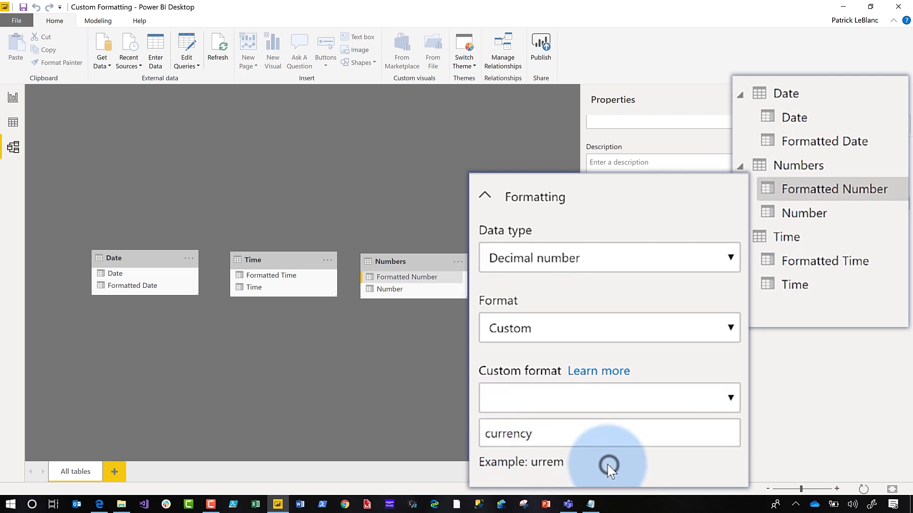
left_click(581, 435)
left_click(497, 433)
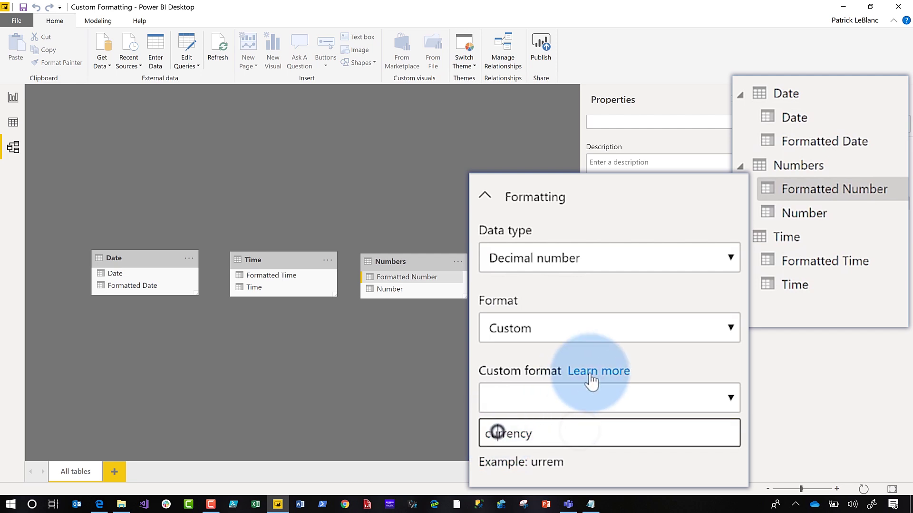
key("BackSpace")
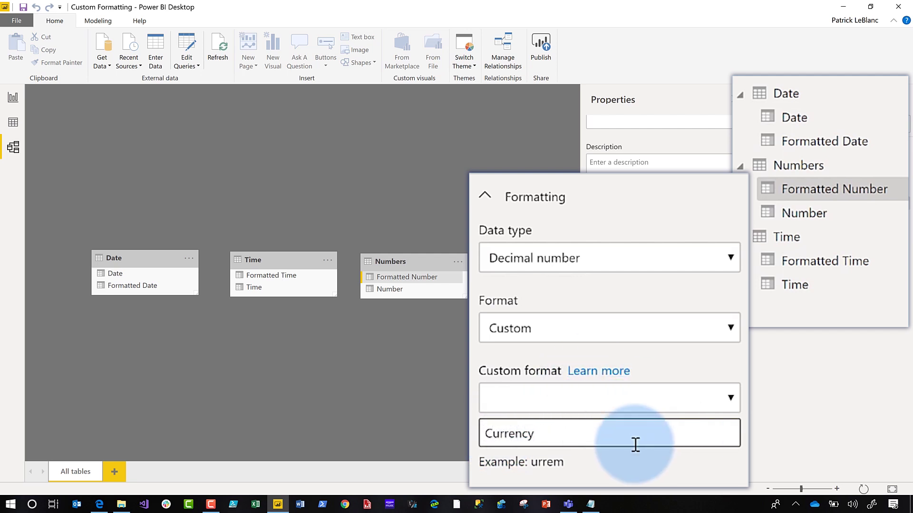
left_click(583, 463)
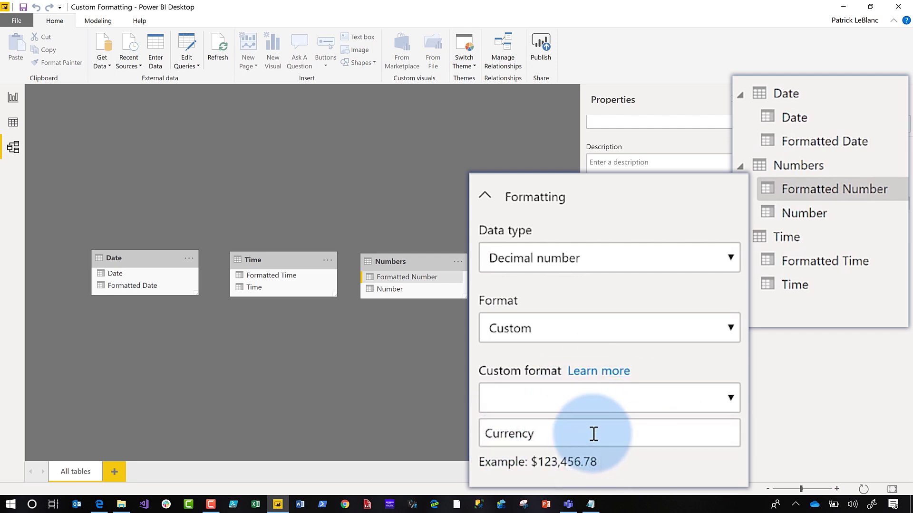
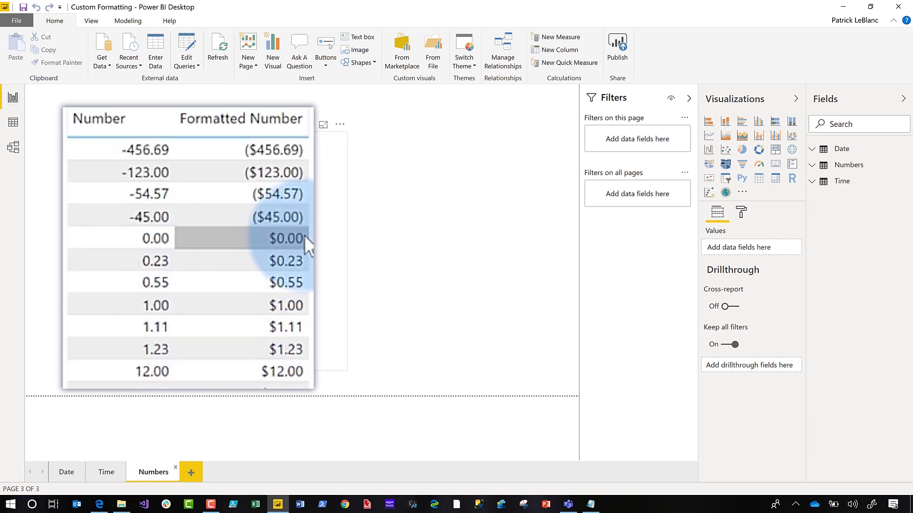
- Replace the Formatted Number column's custom format with "#.##" and show the result in the report
left_click(215, 44)
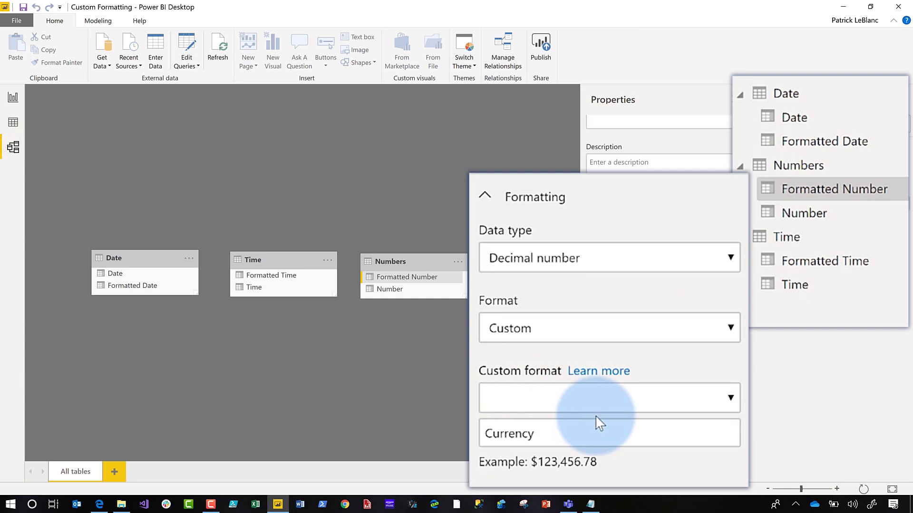
double_click(554, 438)
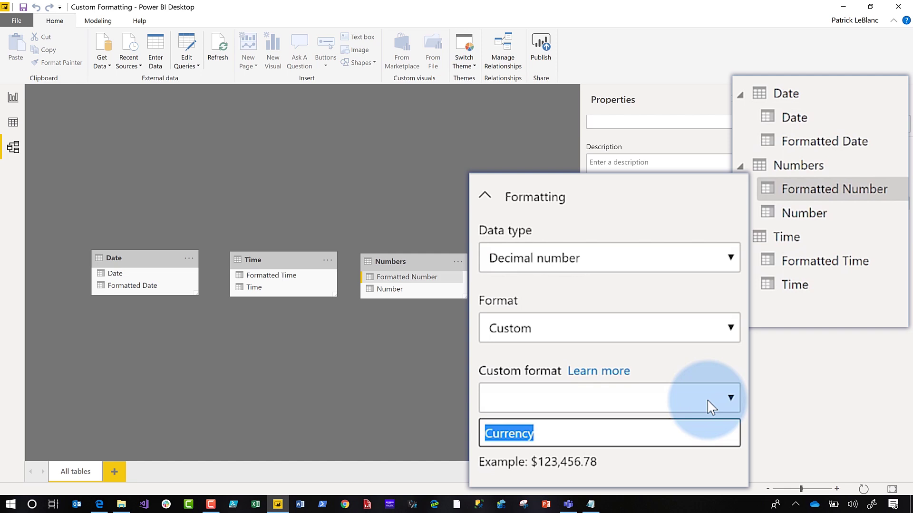
type("$")
key("BackSpace")
type("#.##")
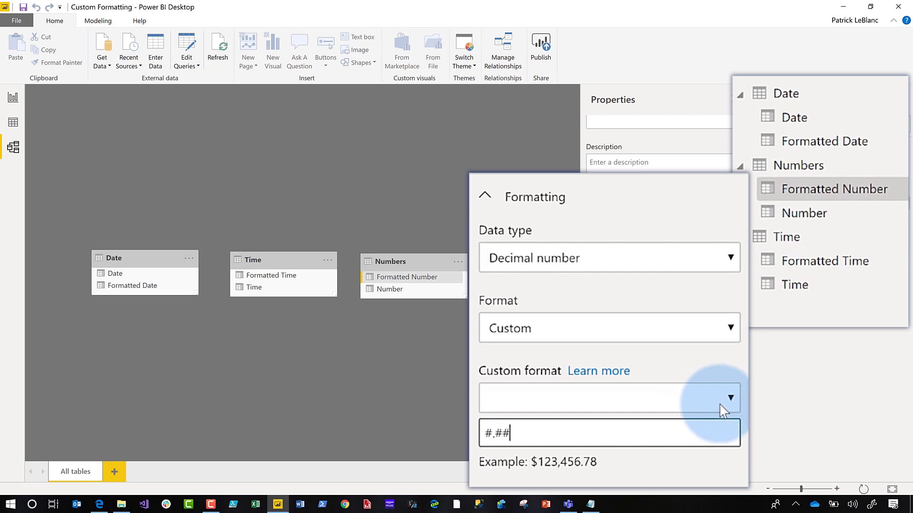
left_click(666, 473)
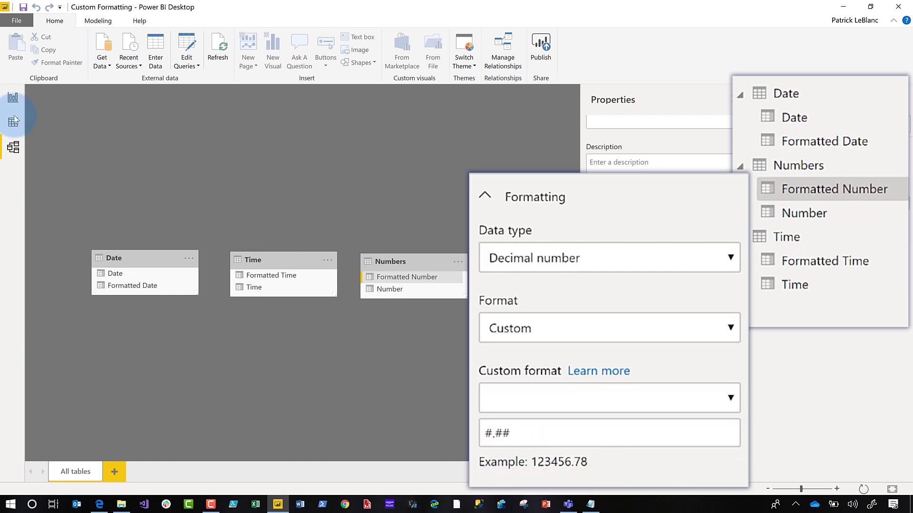
left_click(14, 99)
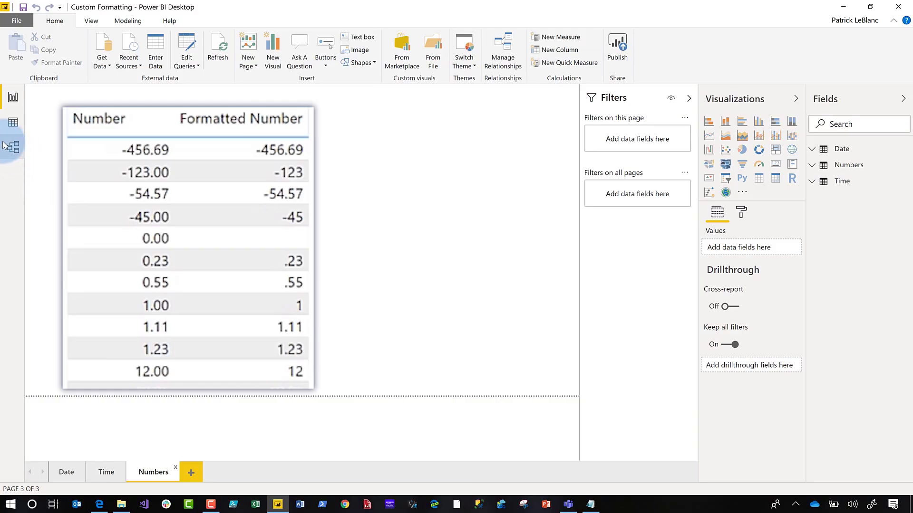
- Return to the model view, change the decimal placeholders to zeros so the custom format is "#.00", and check it in the report
left_click(13, 148)
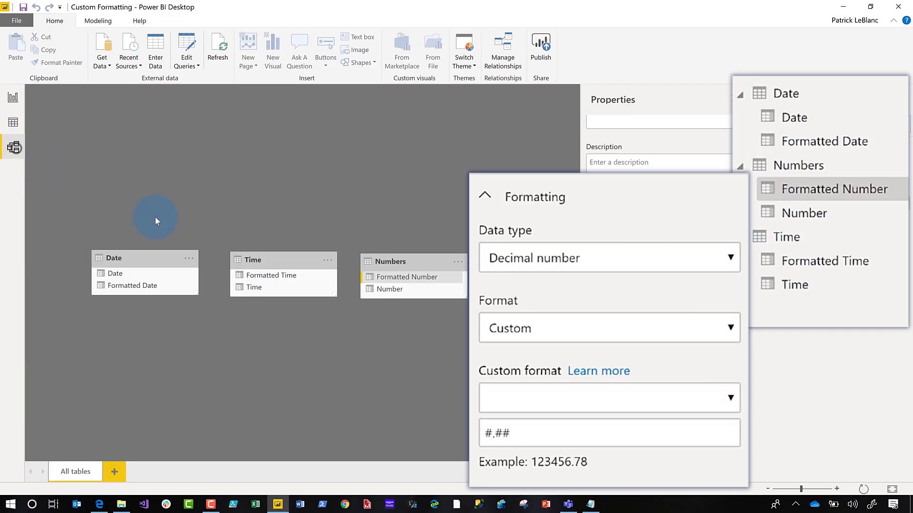
left_click(518, 432)
key("BackSpace")
key("BackSpace")
type("00")
left_click(588, 471)
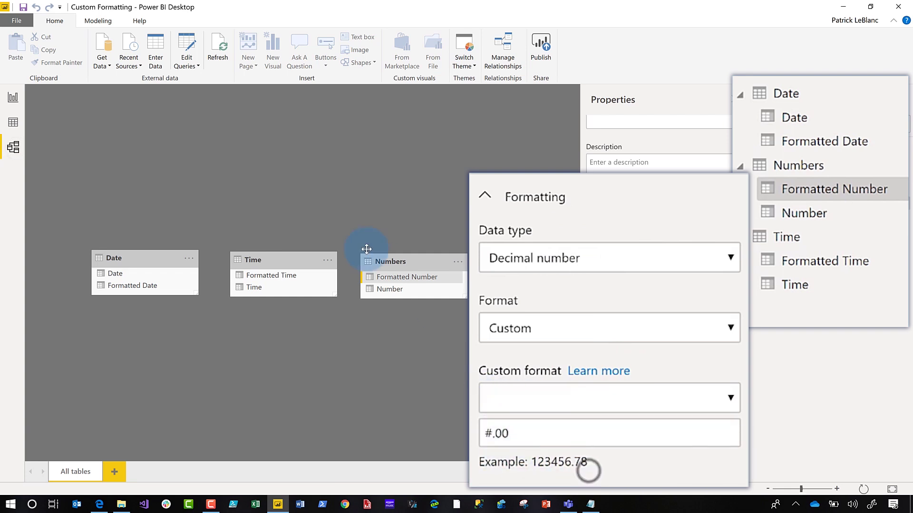
left_click(13, 96)
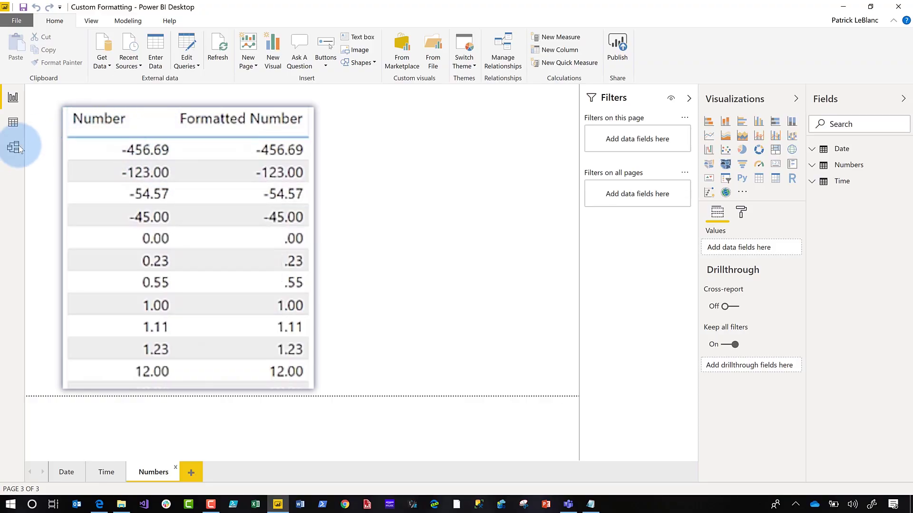
- Add a thousands separator in the model view, making the custom format "#,###.00", and check the values in the report
left_click(13, 148)
left_click(491, 433)
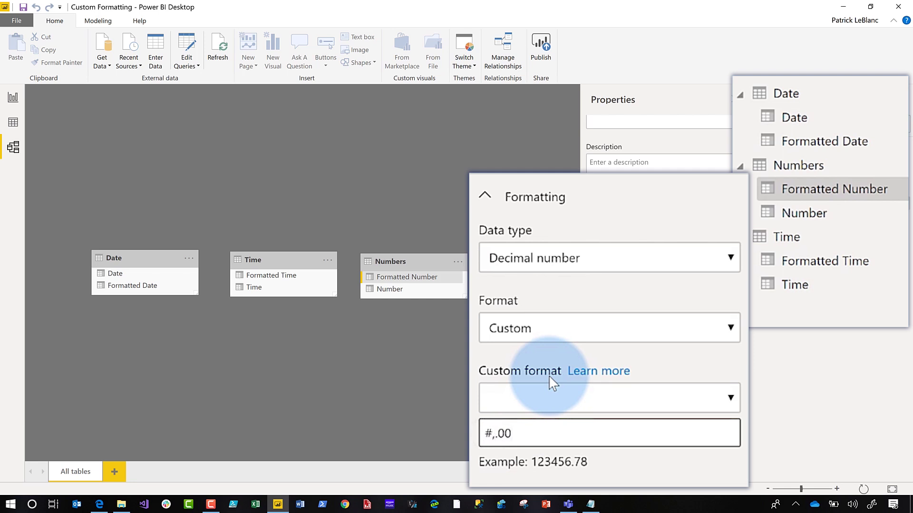
left_click(617, 437)
left_click(16, 104)
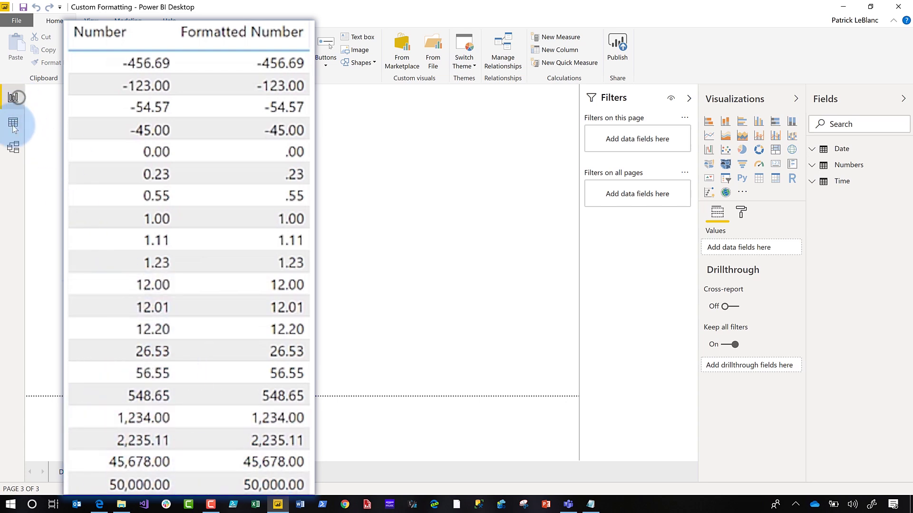
- Prefix the Formatted Number custom format with a dollar sign, making it "$#,###.00", and view the report
left_click(13, 146)
left_click(481, 431)
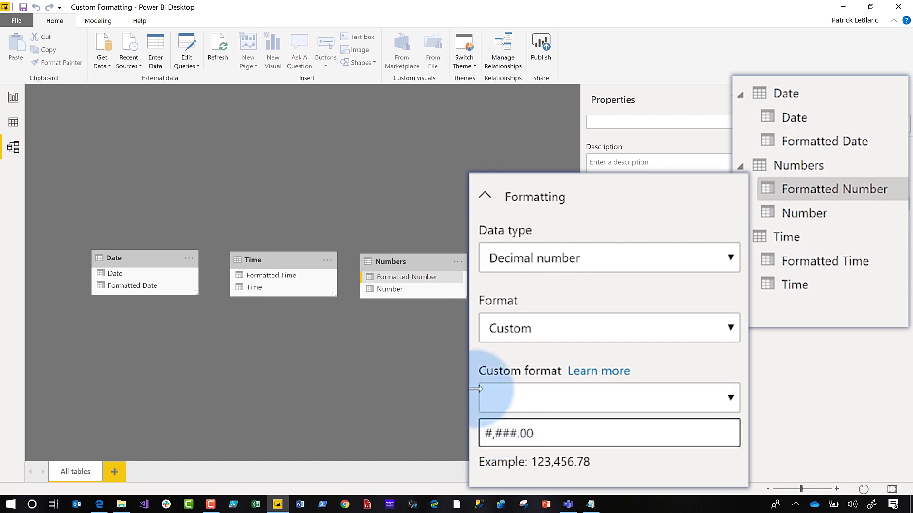
type("$")
left_click(641, 465)
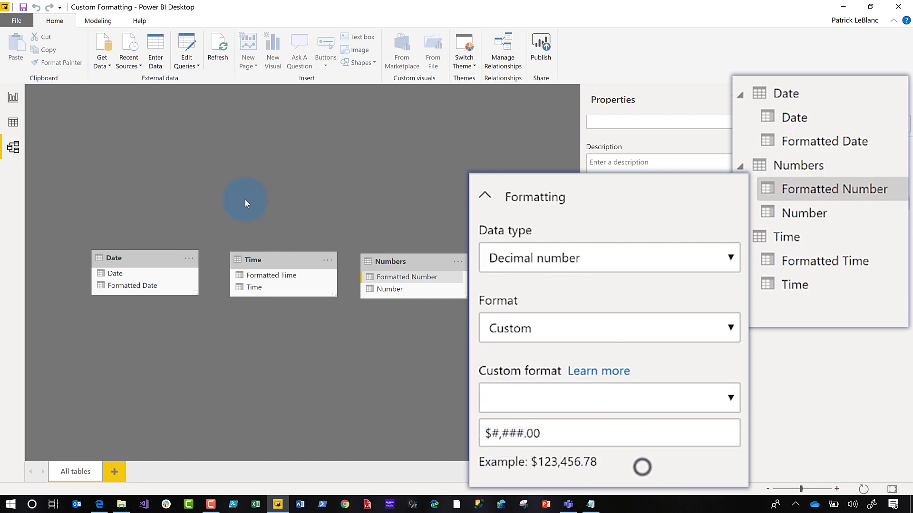
left_click(20, 98)
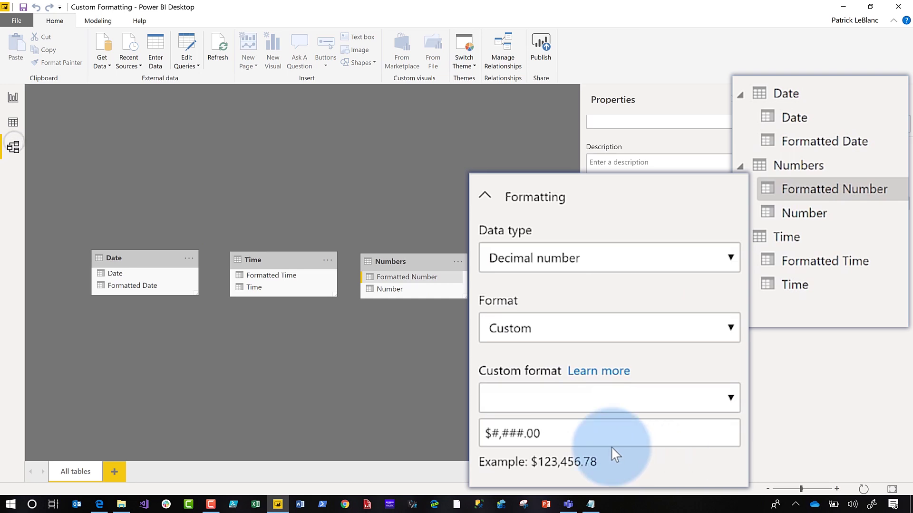
- Add a parenthesised negative section, making the Formatted Number custom format "$#,###.00; ($#,###.00)", and check it in the report
left_click(591, 434)
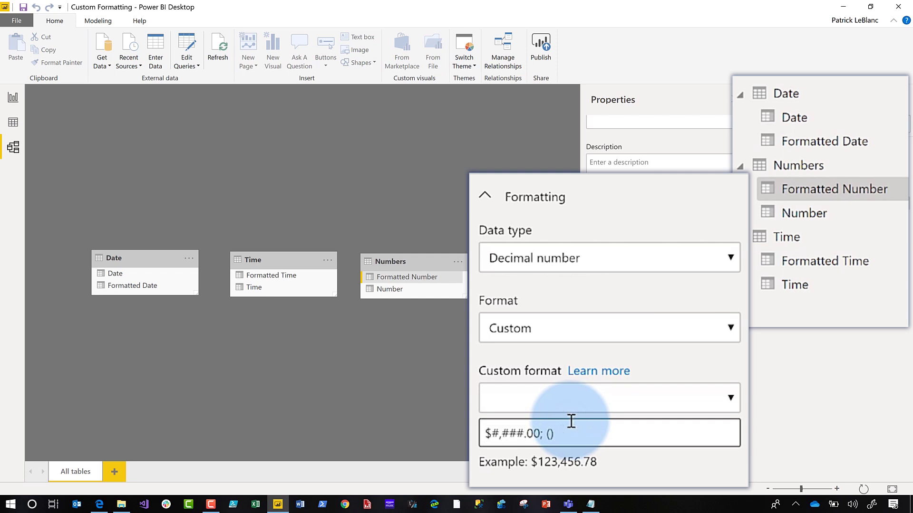
left_click(669, 430)
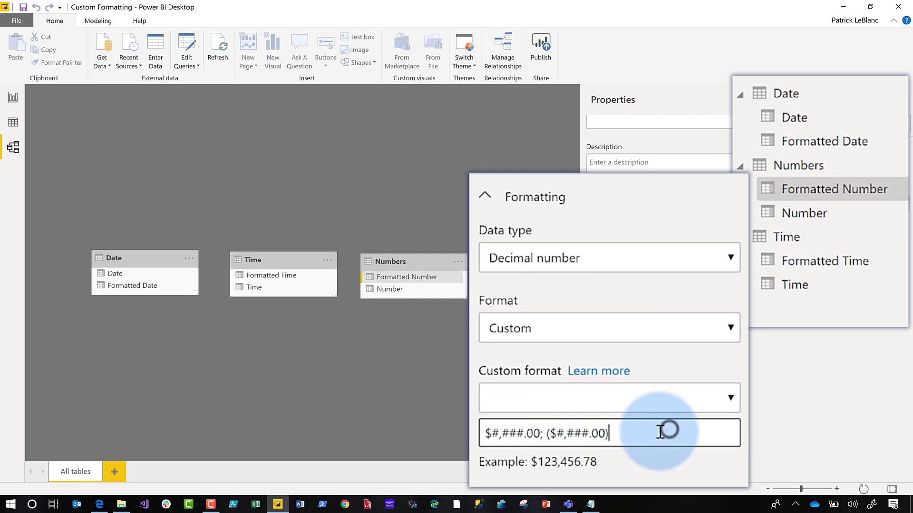
left_click(8, 99)
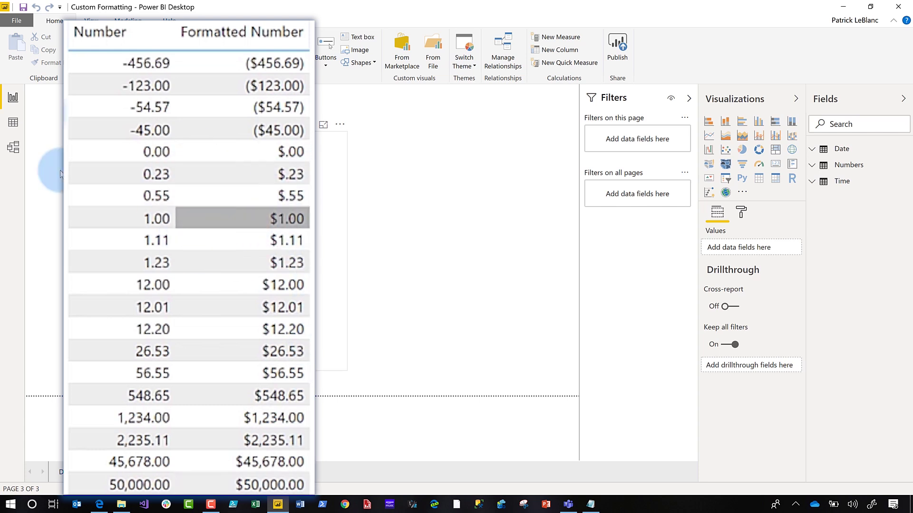
- Add a zero section in the model view, making the custom format "$#,###.00; ($#,###.00);0", and view the report
left_click(12, 148)
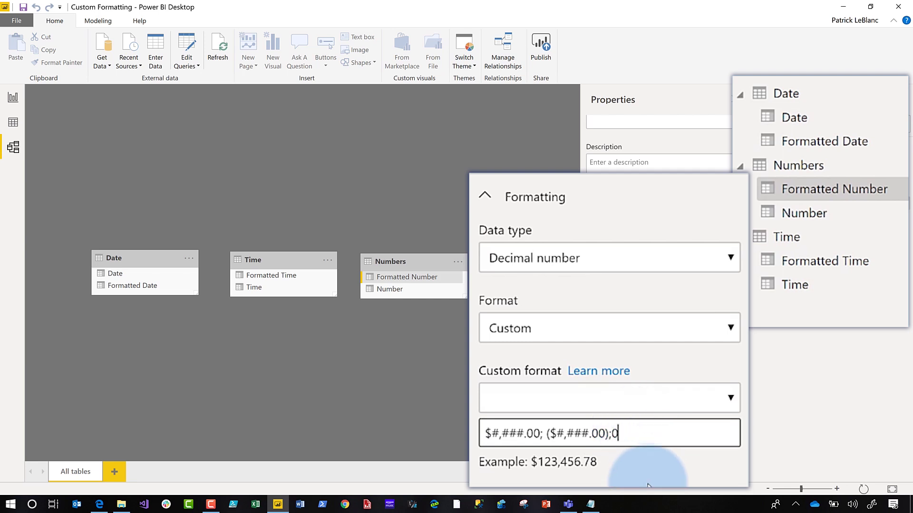
left_click(9, 103)
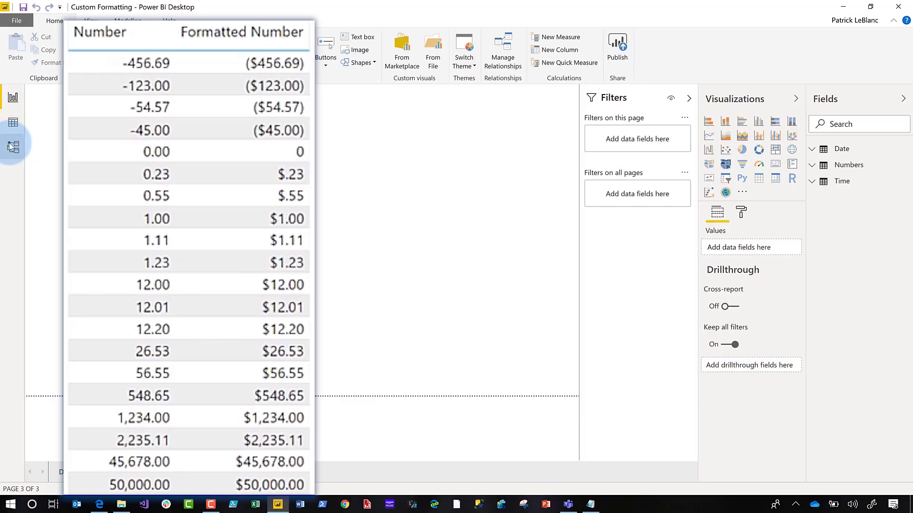
- Replace the Formatted Number custom format with "+";"-", 0 in the model view and check the values in the report
left_click(13, 147)
left_click_drag(688, 435, 312, 403)
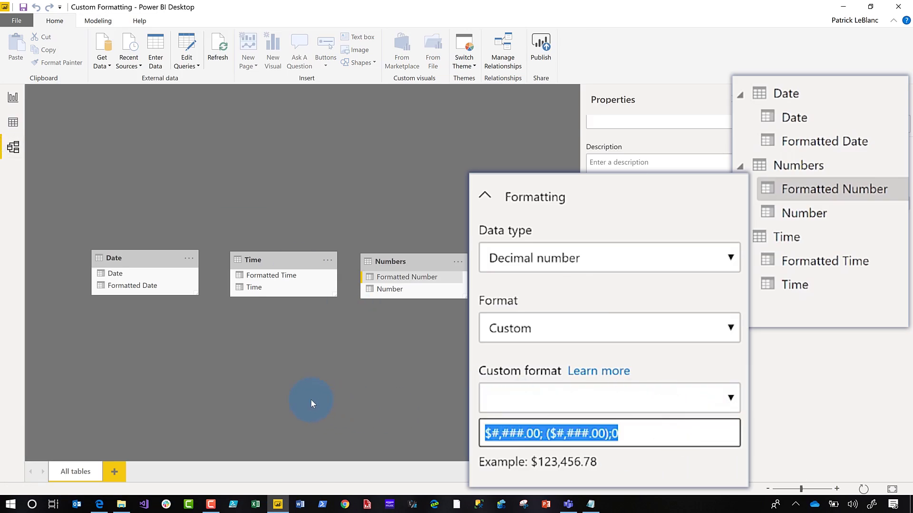
type("\"+\";\"-\", 0")
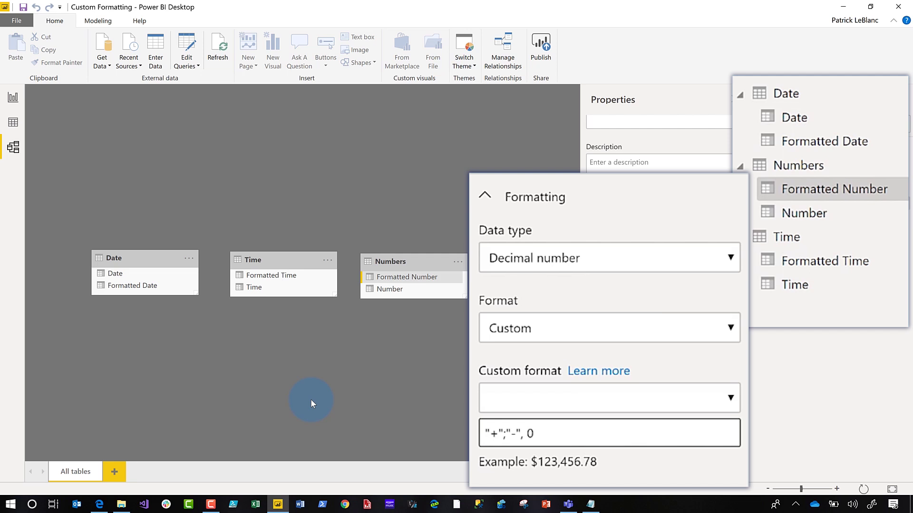
left_click(12, 100)
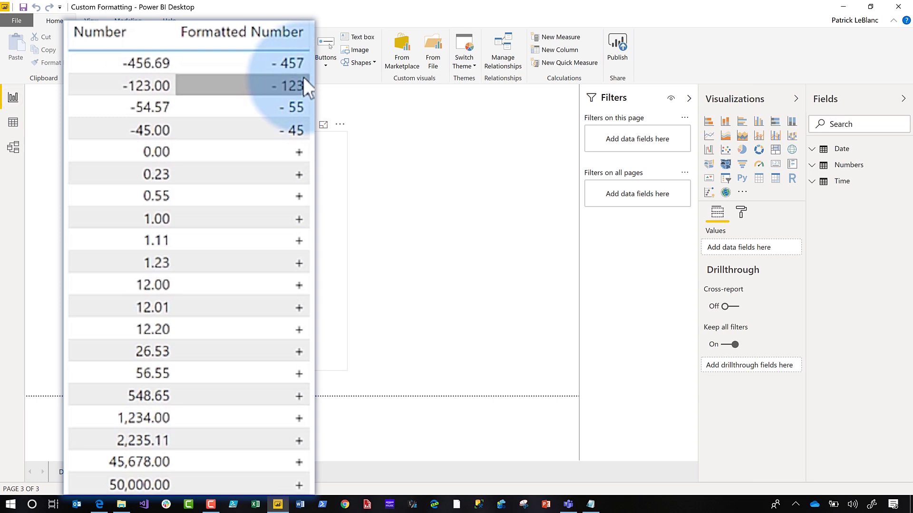
left_click(64, 109)
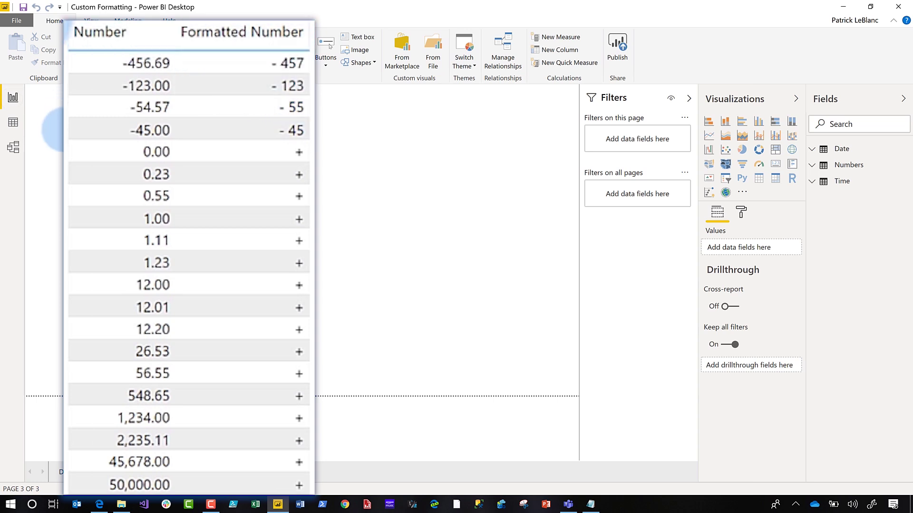
- Change the comma before the zero to a semicolon, making the custom format "+";"-"; 0, and check it in the report
left_click(14, 147)
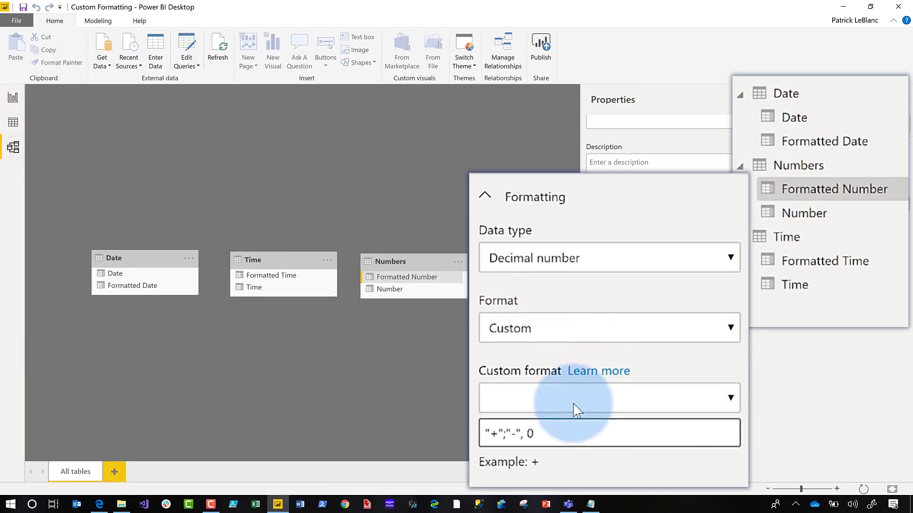
left_click(522, 434)
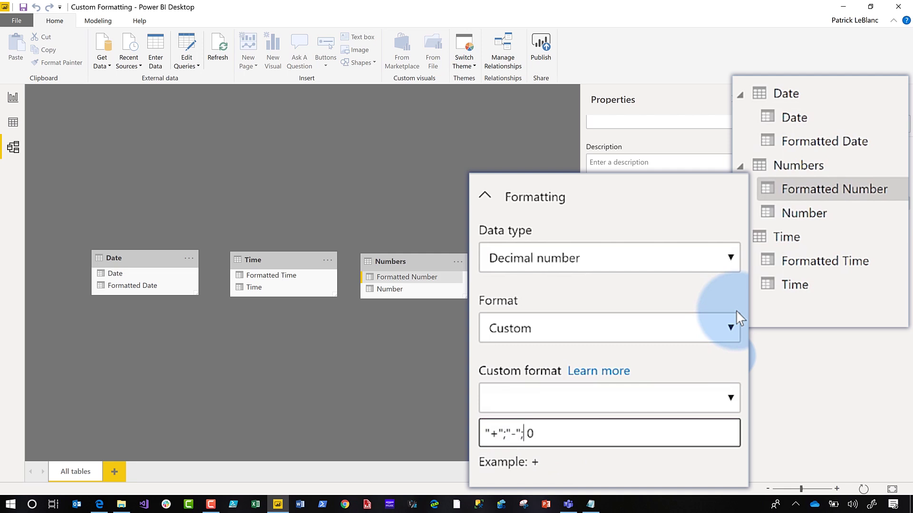
left_click(21, 96)
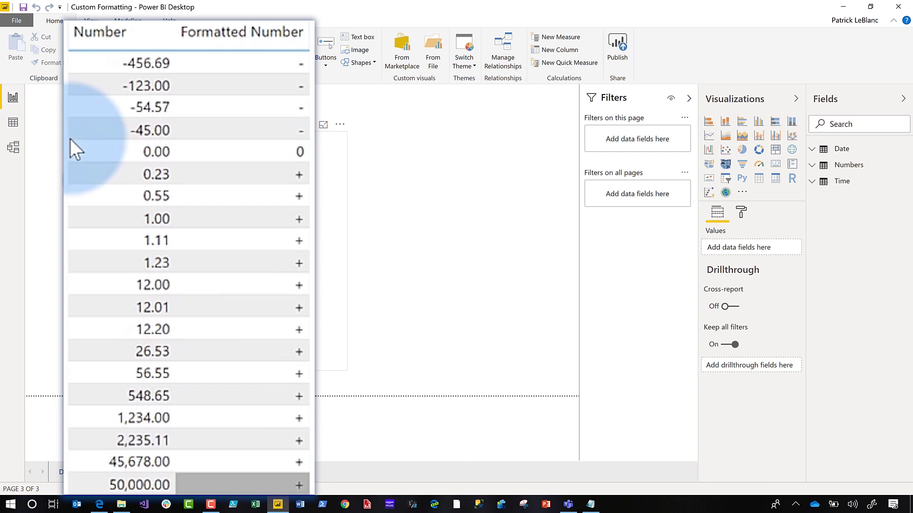
- Return to the model view and replace the plus and minus literals in the custom format with "Positive" and "Negative"
left_click(13, 149)
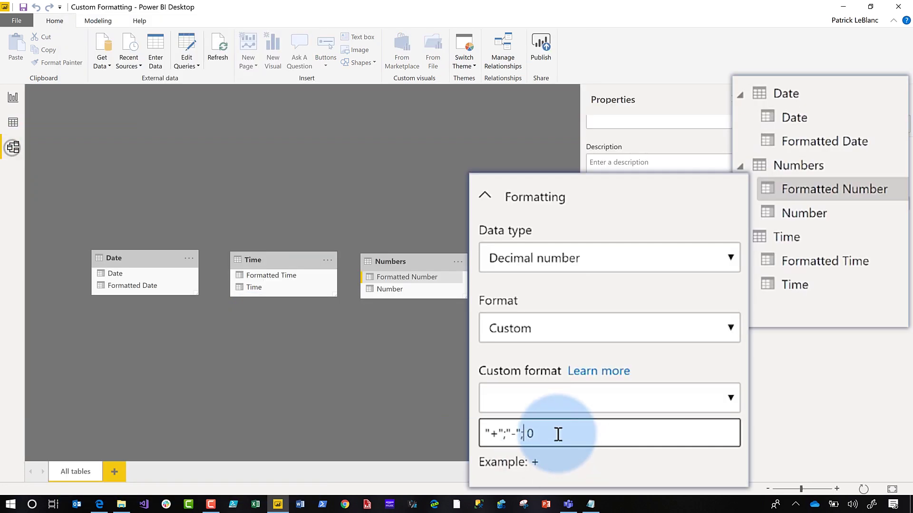
key("shift+Right")
type("zP")
key("BackSpace")
key("BackSpace")
type("Positive")
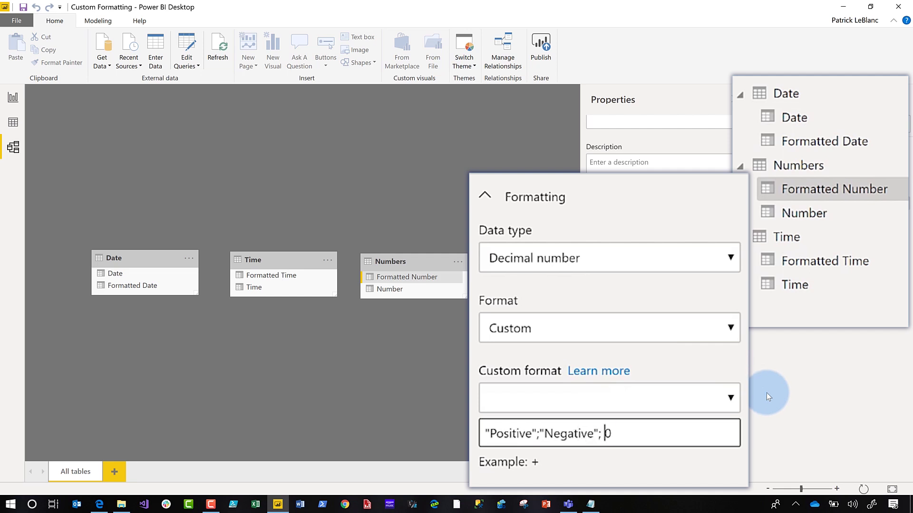
- Replace the custom format's zero section with the text "Zero" and view the result in the report
type("er")
key("BackSpace")
key("BackSpace")
key("BackSpace")
type("Zero\"")
left_click(17, 98)
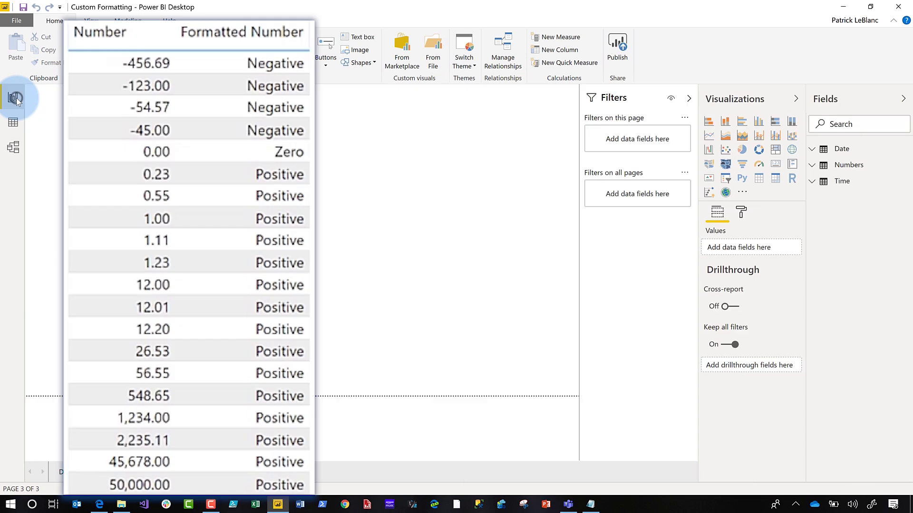